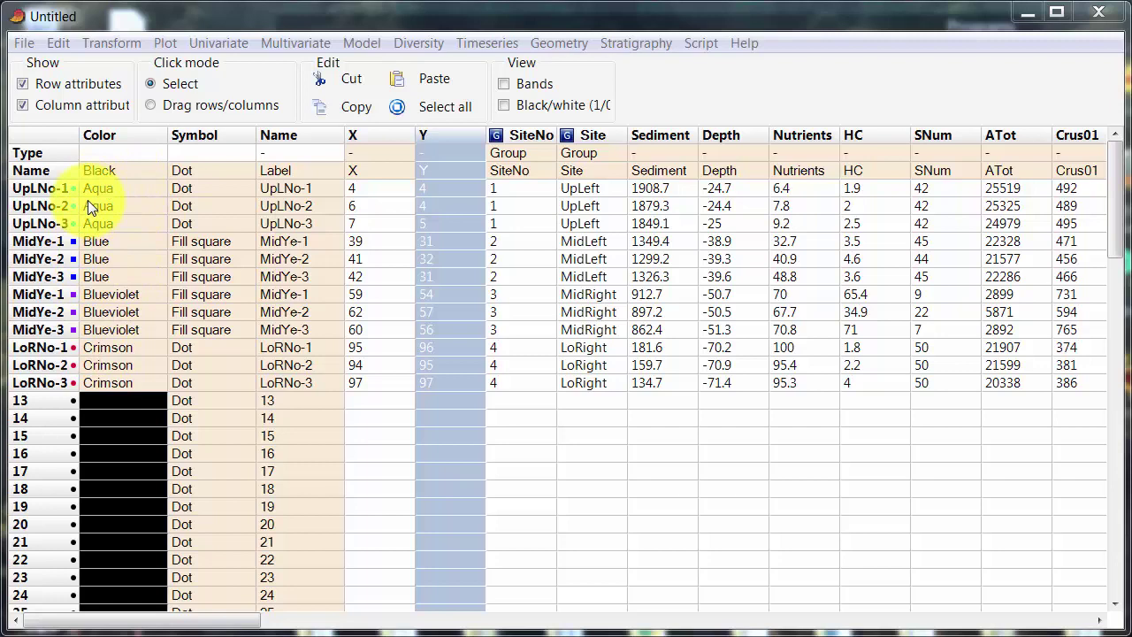
Step: Hide the row attributes and column attributes in the data sheet
click(50, 103)
click(52, 80)
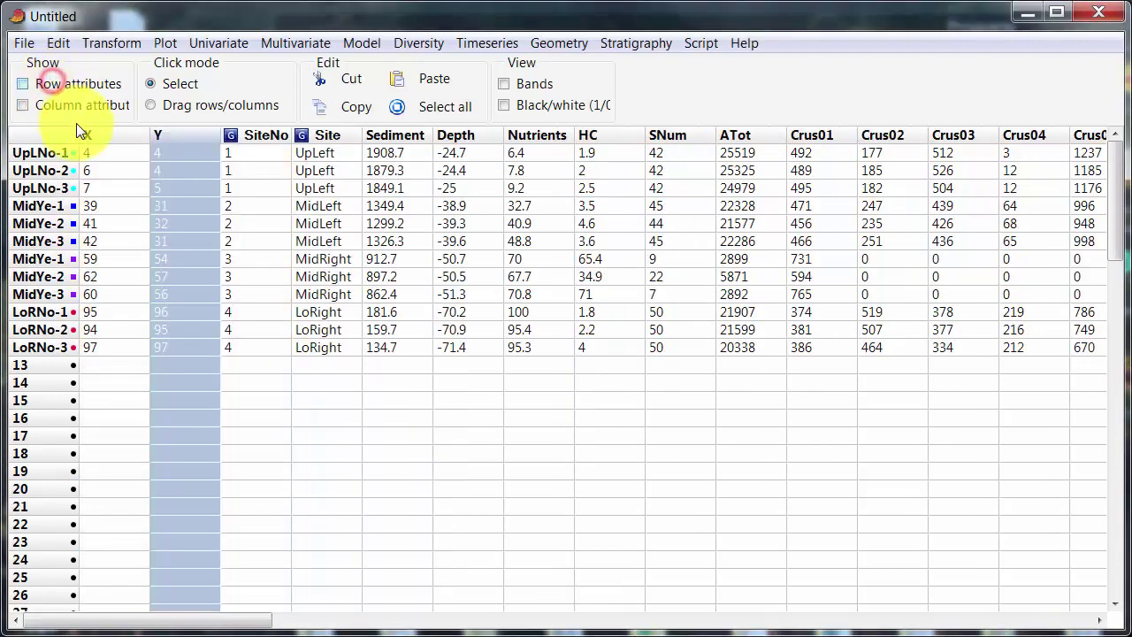
click(192, 94)
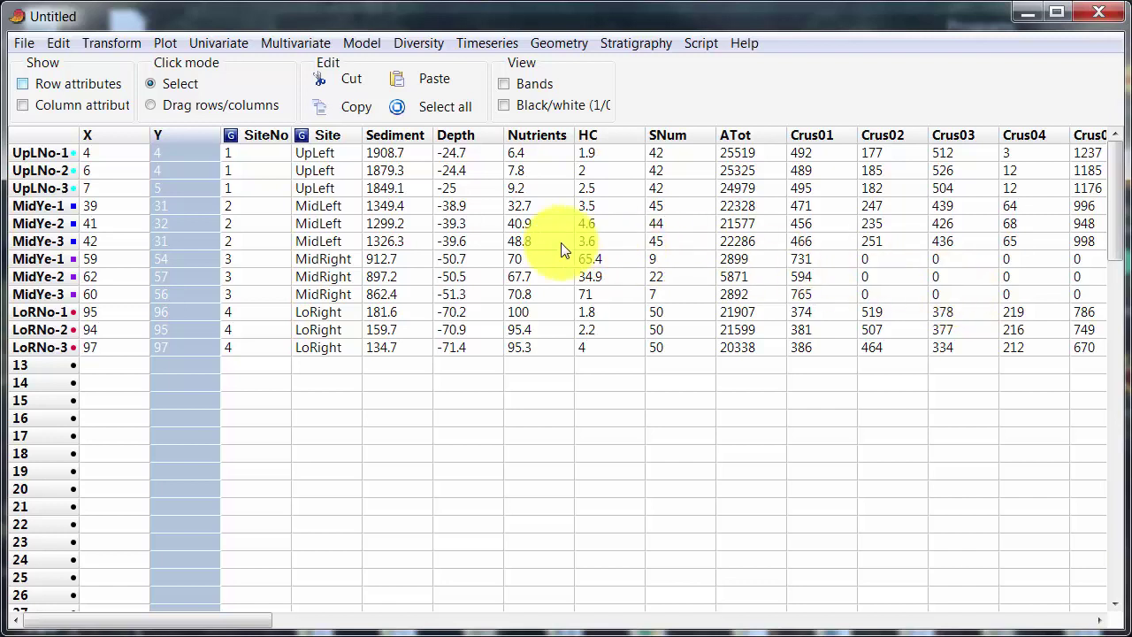
Step: Select the Site through HC columns for all twelve samples
click(316, 152)
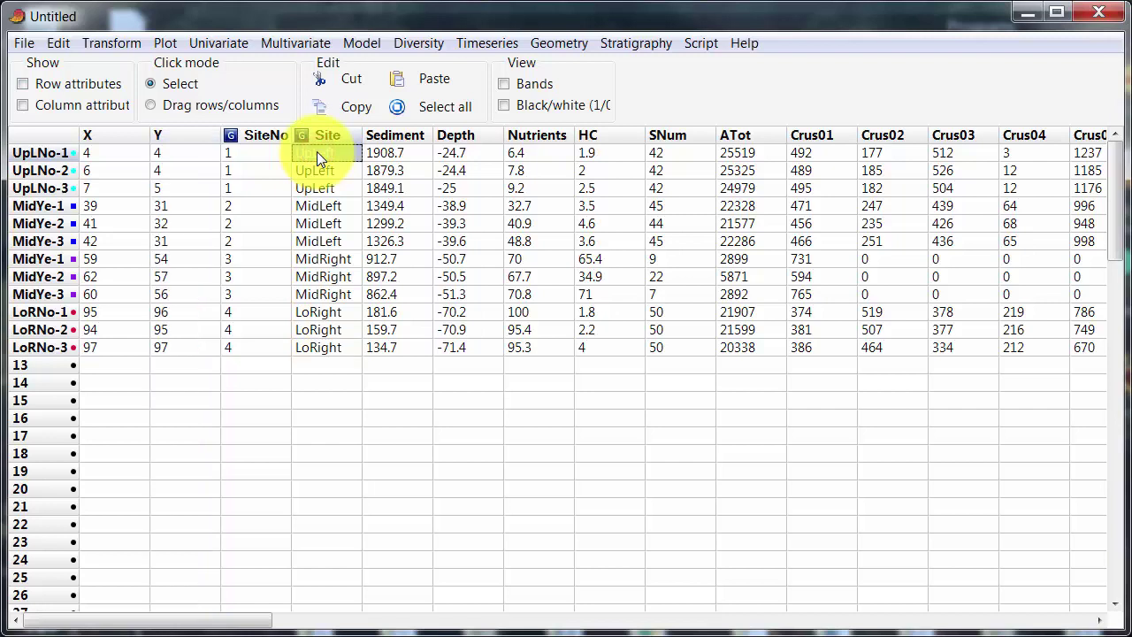
key(shift+Right)
key(shift+Right)
key(shift+Right)
key(shift+Right)
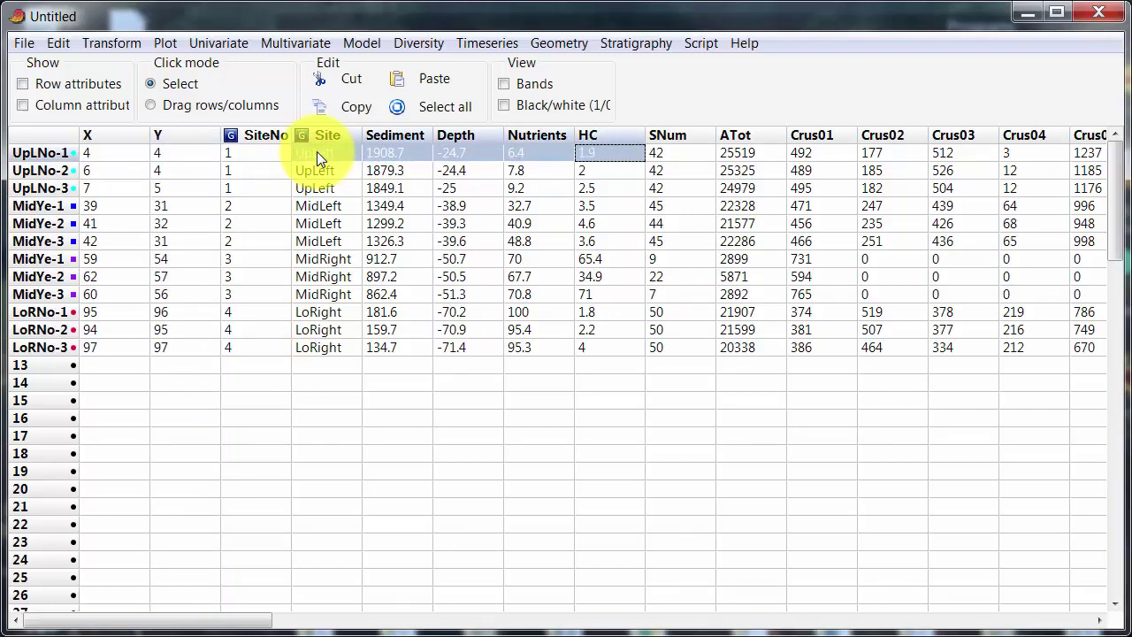
key(shift+Down)
key(shift+Down)
key(shift+Down)
key(shift+Down)
key(shift+Down)
key(shift+Down)
key(shift+Down)
key(shift+Down)
key(shift+Down)
key(shift+Down)
key(shift+Down)
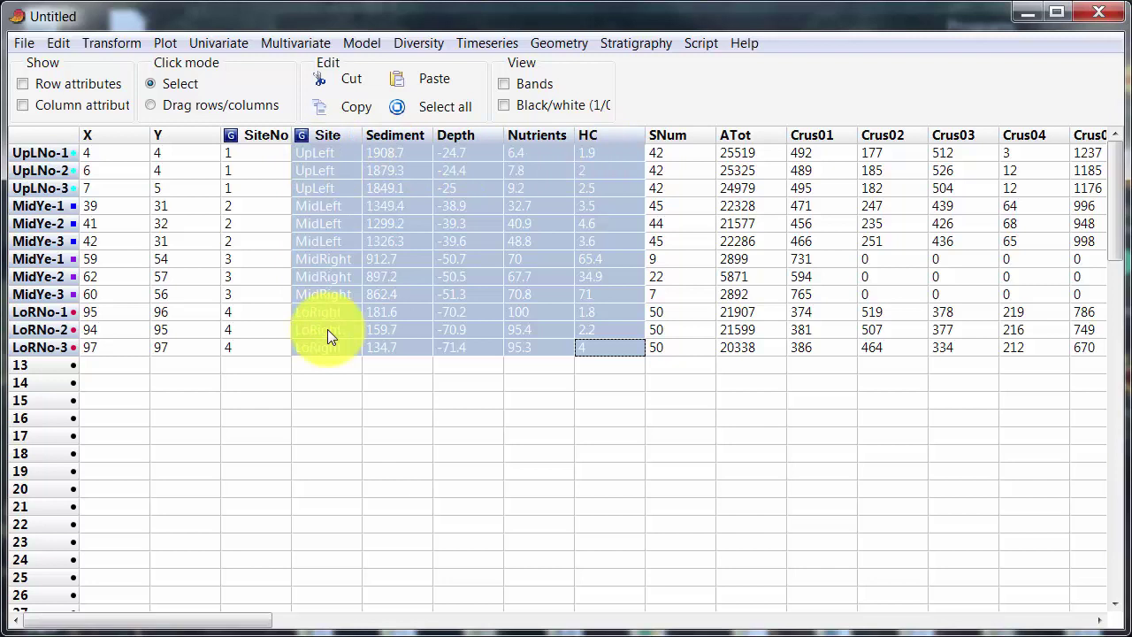
Step: Run Multivariate > Ordination > Principal components (PCA) on the selection
click(295, 40)
mouse_move(290, 64)
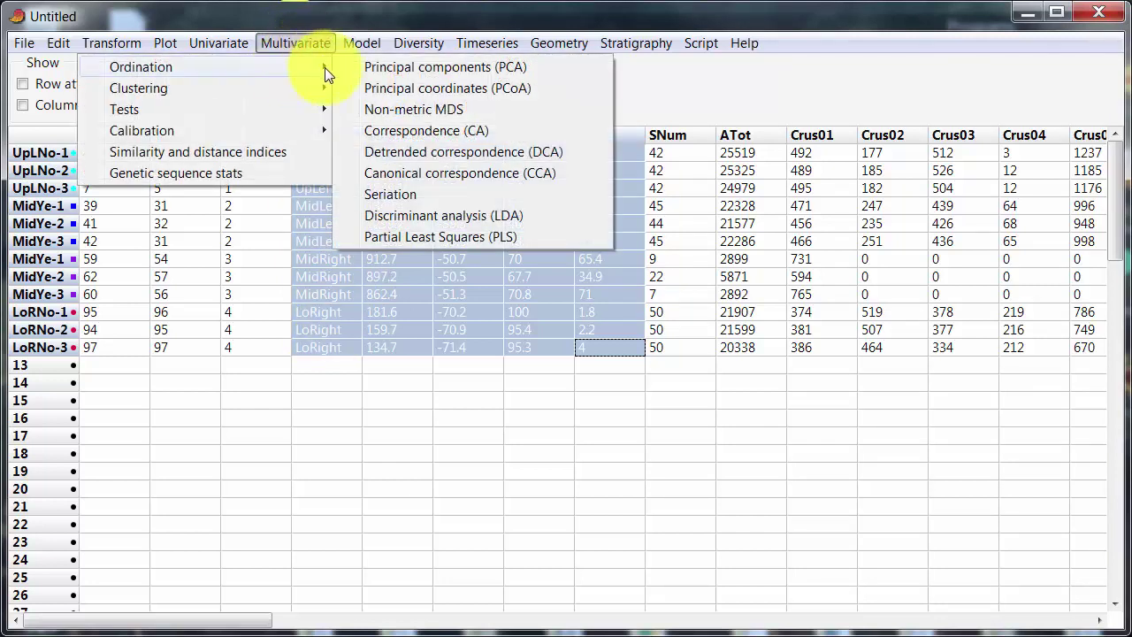
click(412, 69)
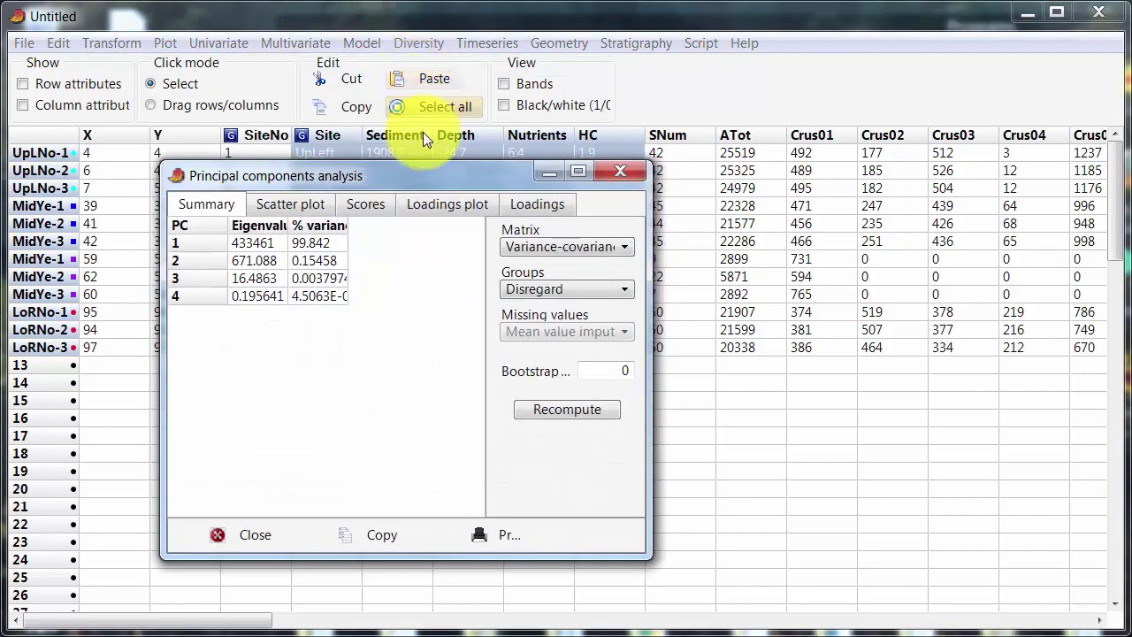
drag(416, 173, 540, 113)
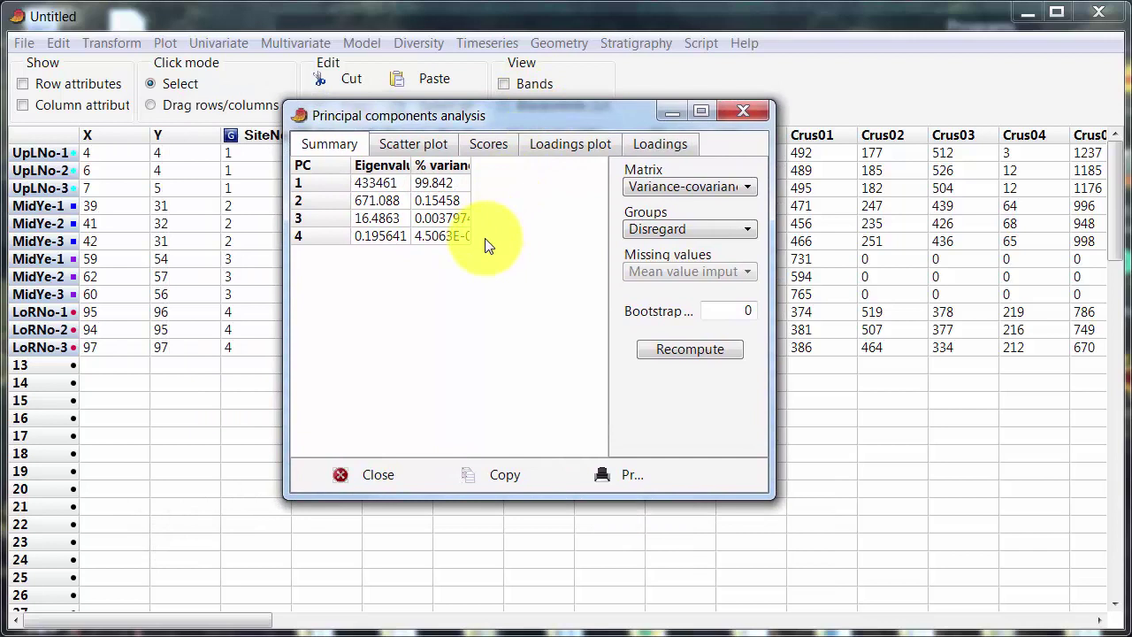
Step: Recompute the PCA with a correlation matrix, giving PC1 75.85% and PC2 23.903%
click(716, 186)
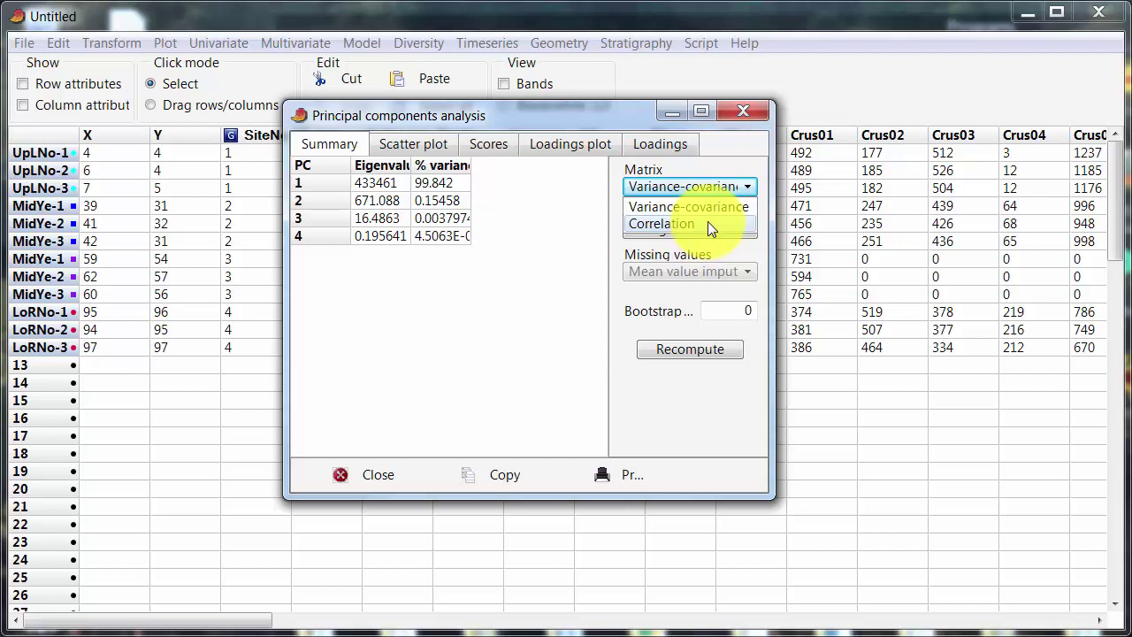
click(708, 223)
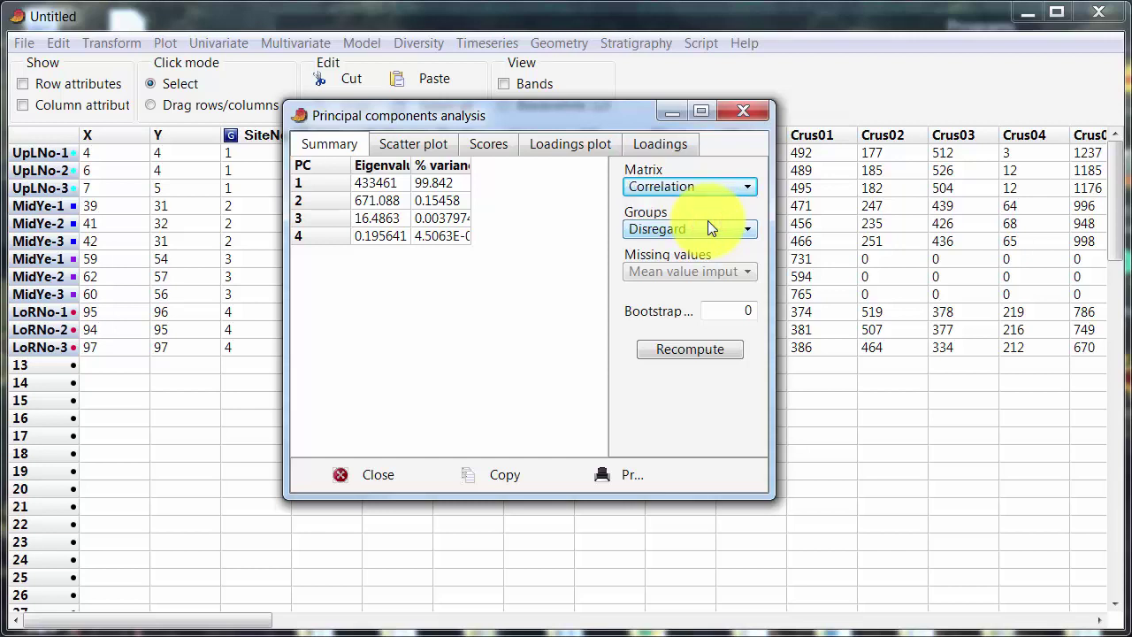
click(701, 349)
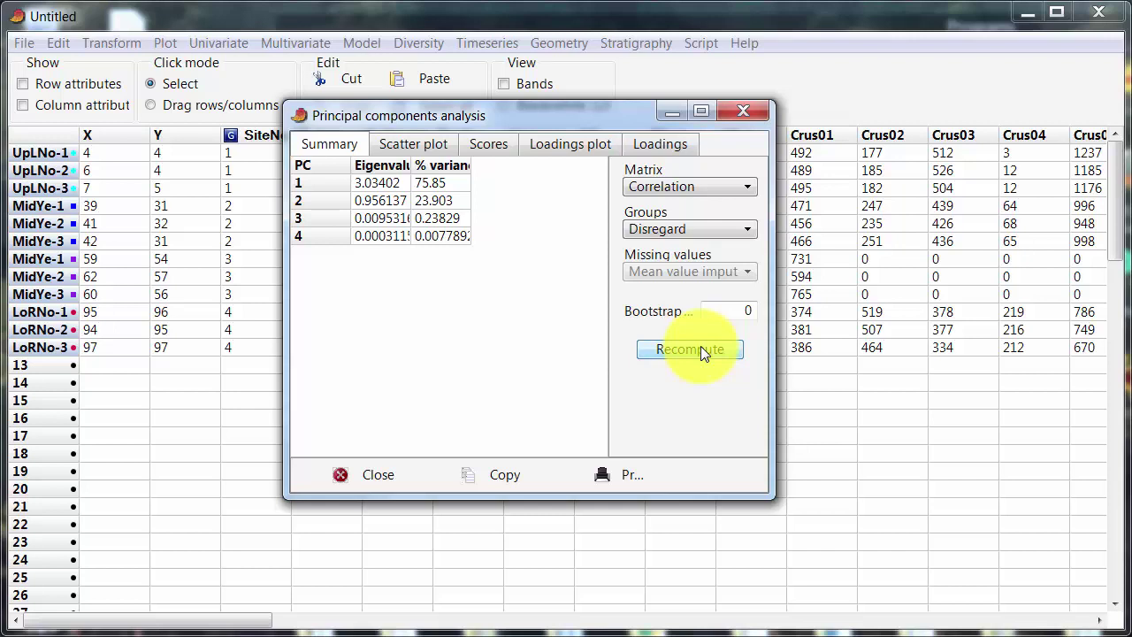
Step: Keep Groups on Disregard and show the PC1 vs PC2 scatter plot
click(716, 230)
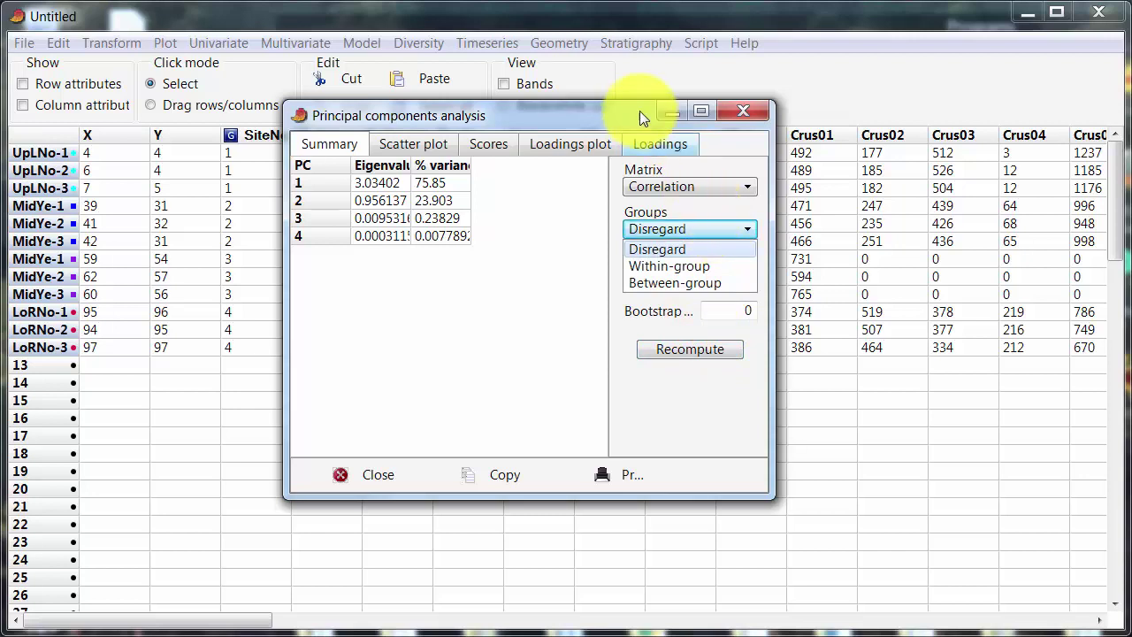
drag(630, 107, 666, 184)
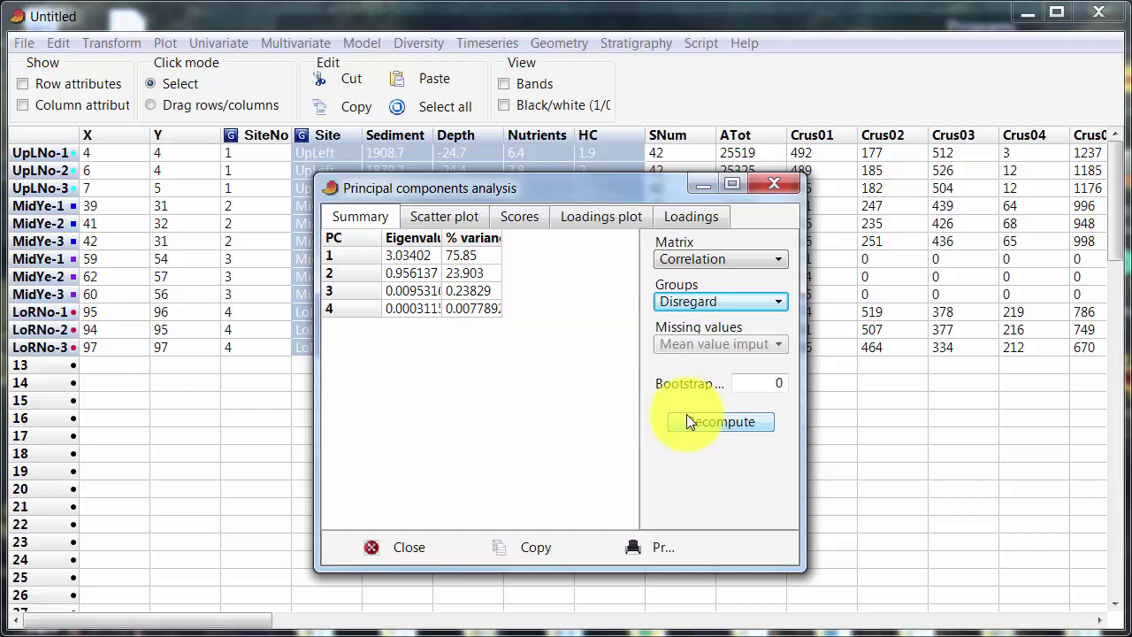
click(719, 300)
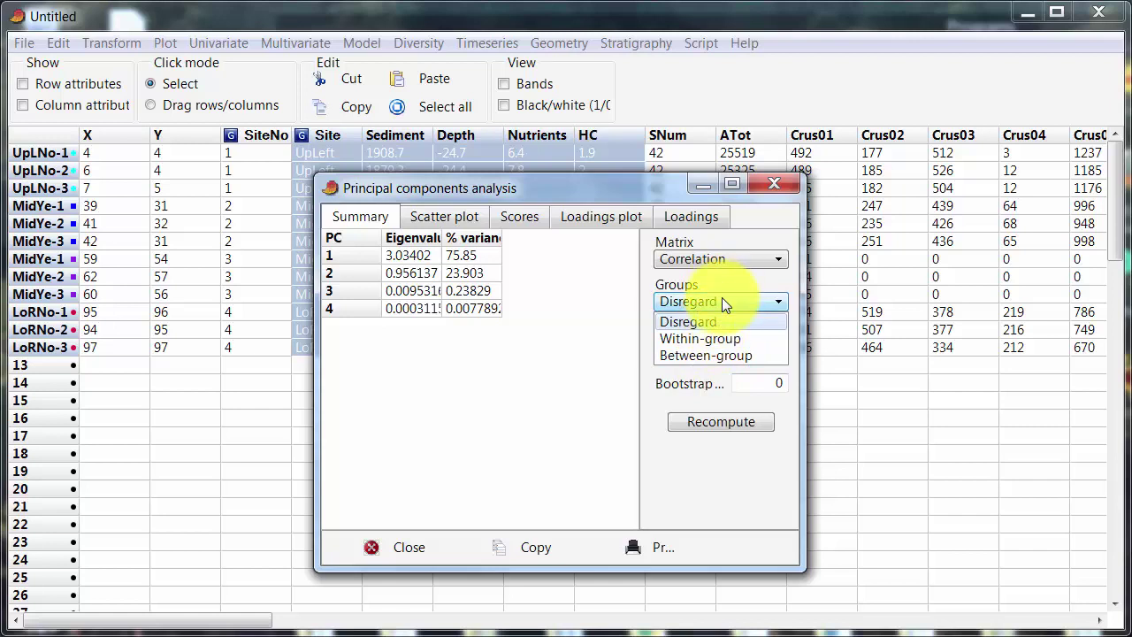
click(722, 301)
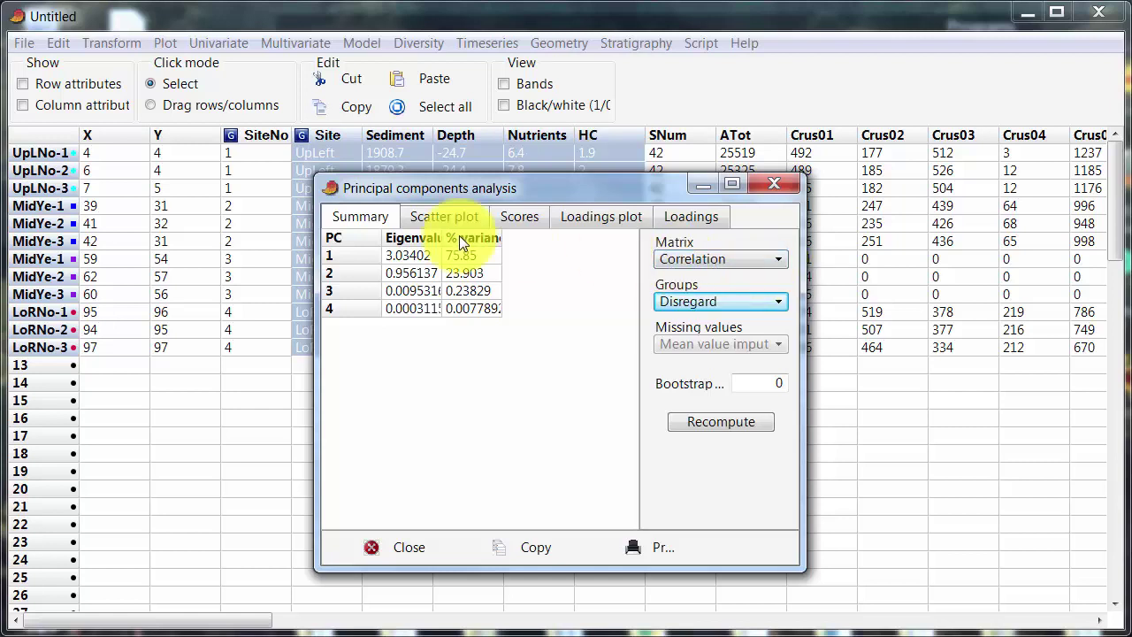
click(448, 216)
Step: Move the PCA window to the top-left and enlarge it to fill the screen
drag(494, 185, 226, 48)
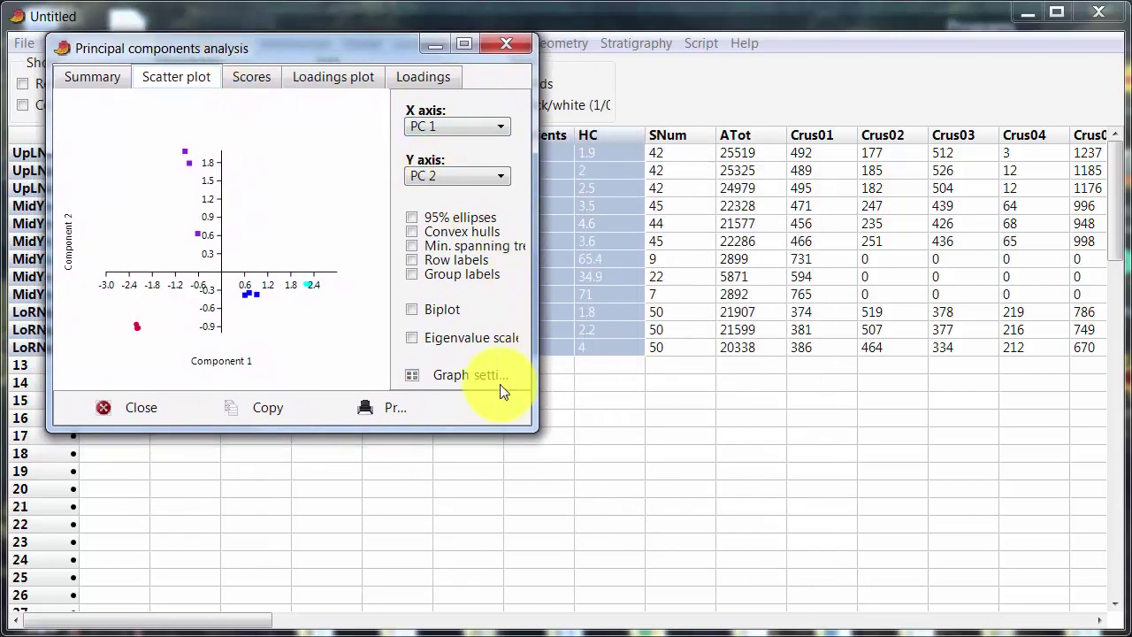
drag(529, 430, 1082, 607)
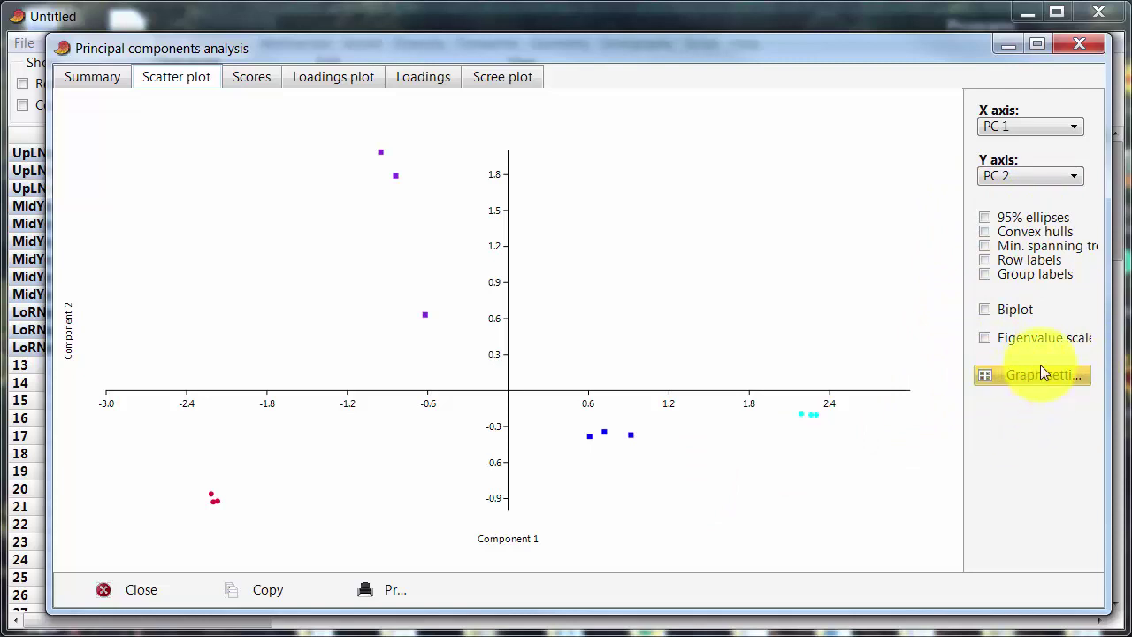
Step: Turn on convex hulls around each group and row labels on every sample point
click(1026, 232)
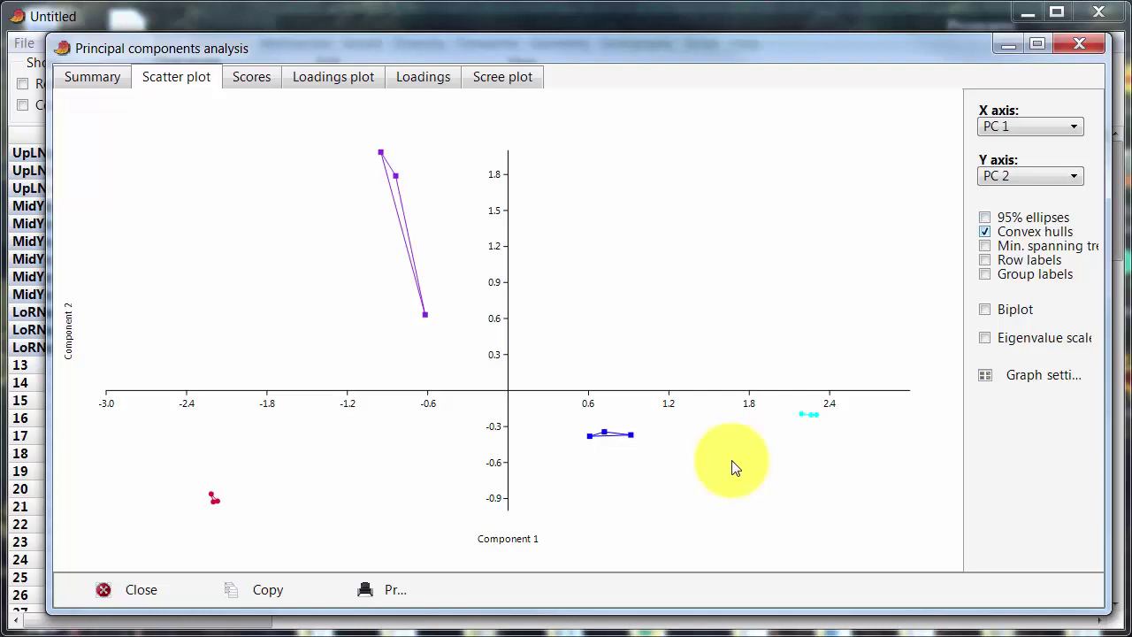
click(1025, 263)
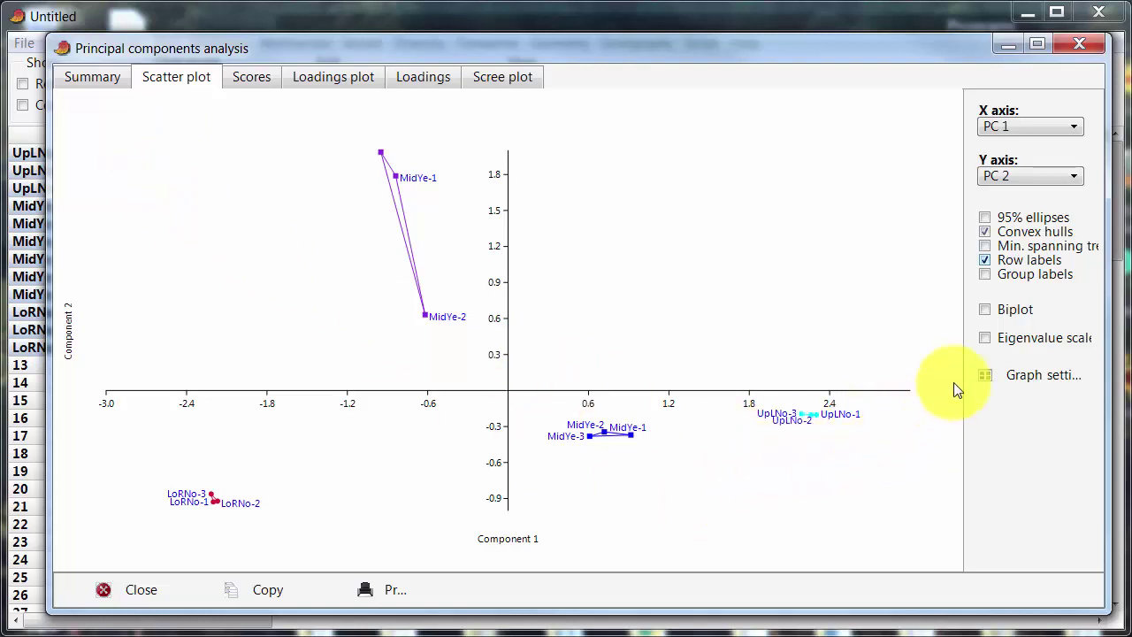
Step: Add site group labels like MidRight and UpLeft alongside the sample row labels
click(1005, 262)
click(1005, 273)
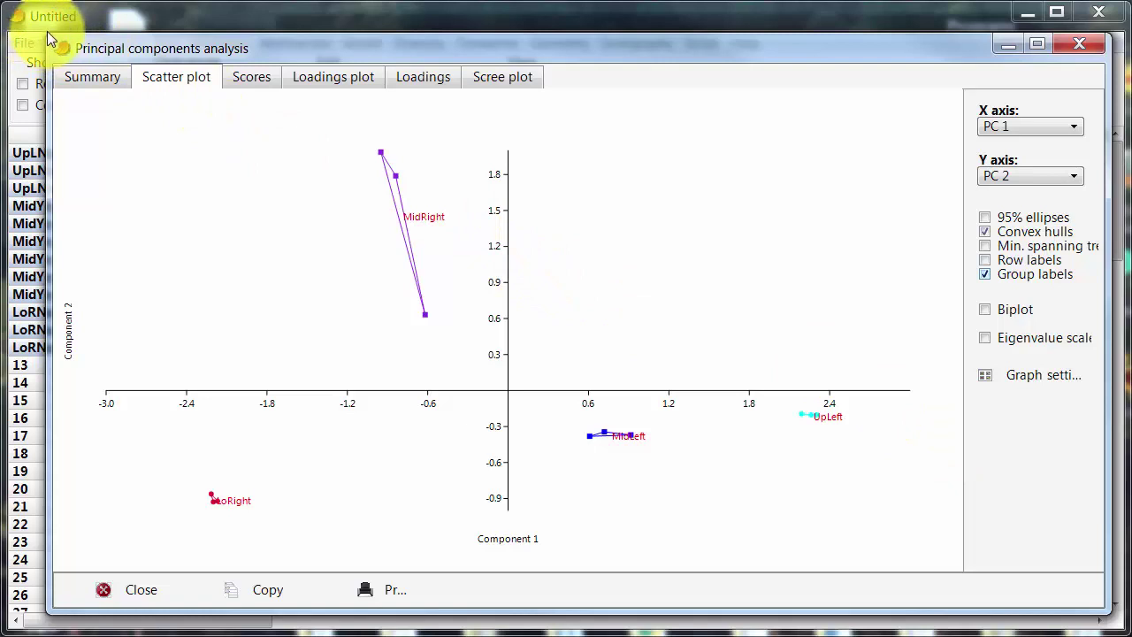
drag(47, 35, 18, 28)
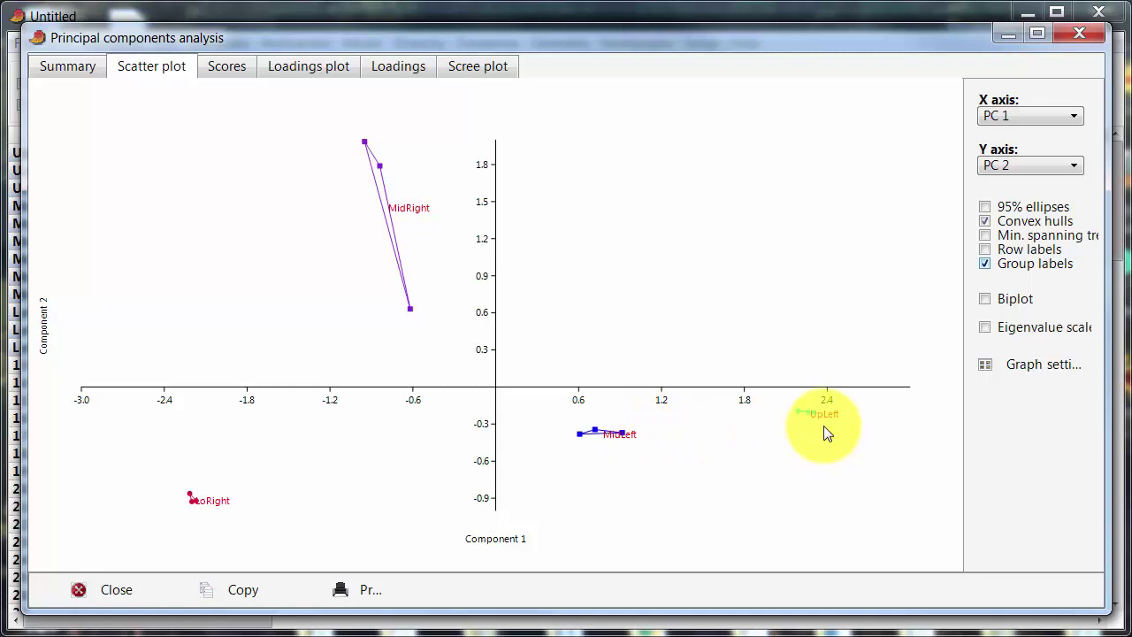
click(996, 305)
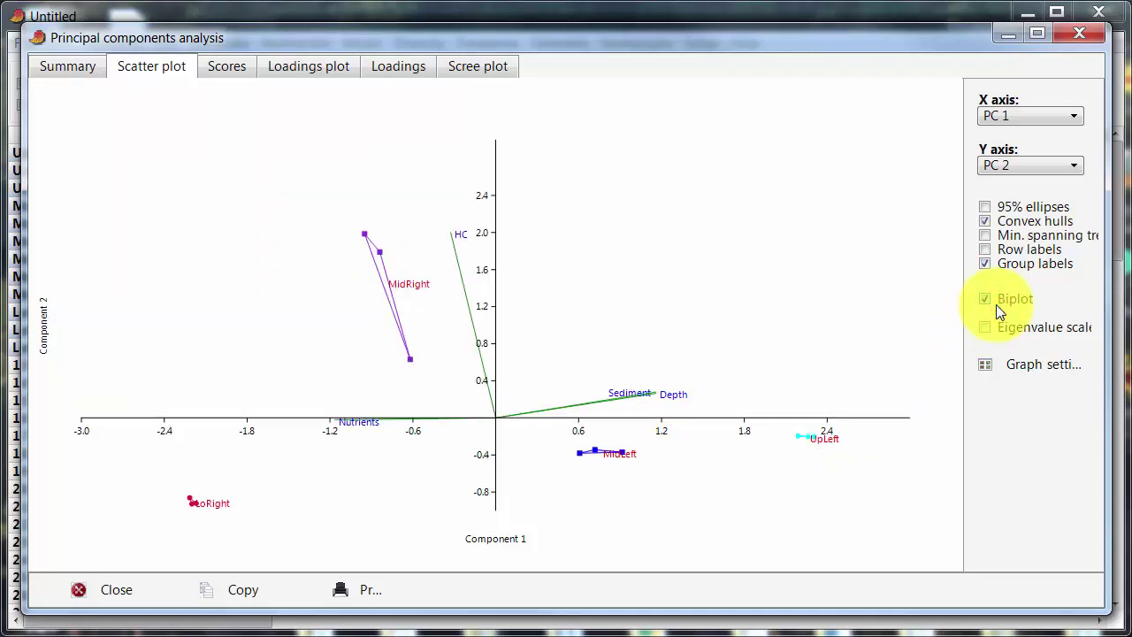
click(996, 304)
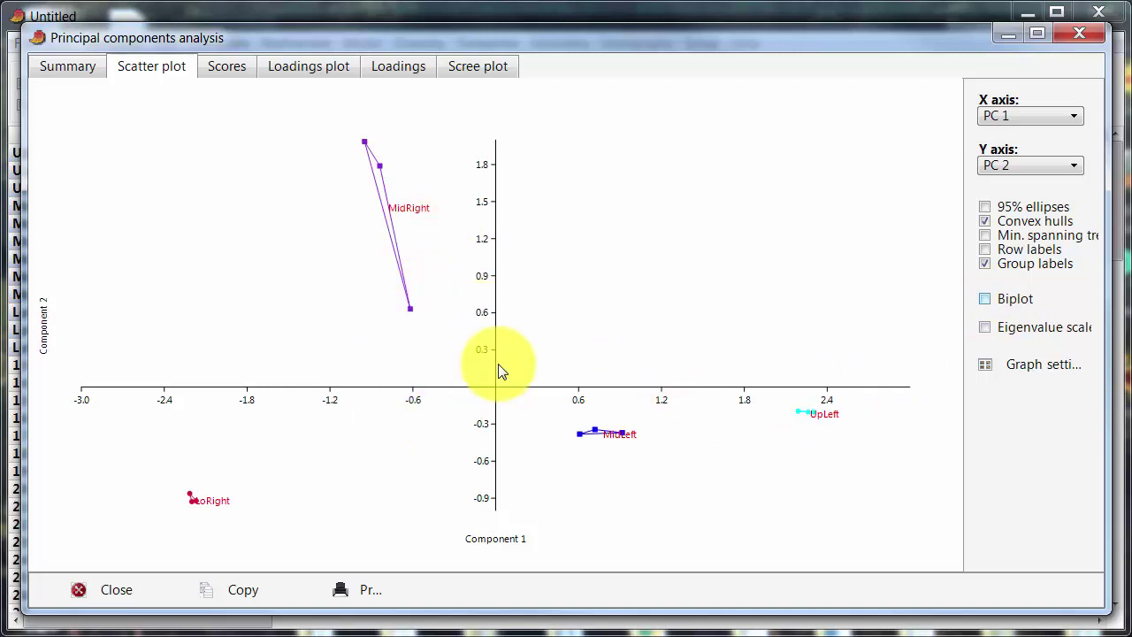
click(1011, 251)
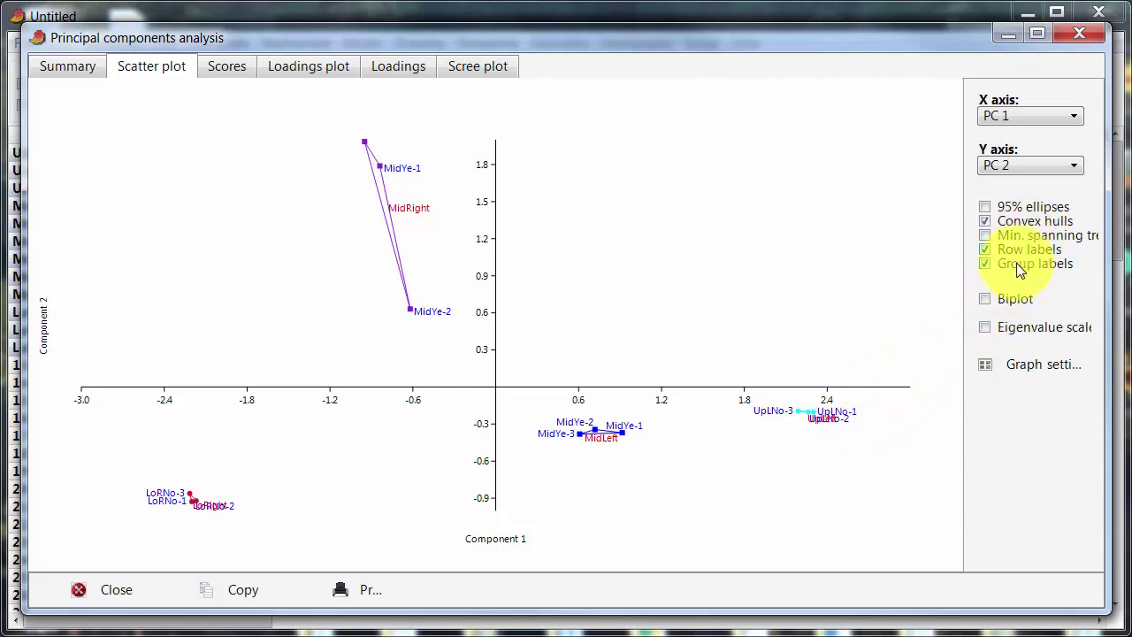
Step: Turn off group labels, keeping sample names like MidYe-1 and the convex hulls
click(1017, 270)
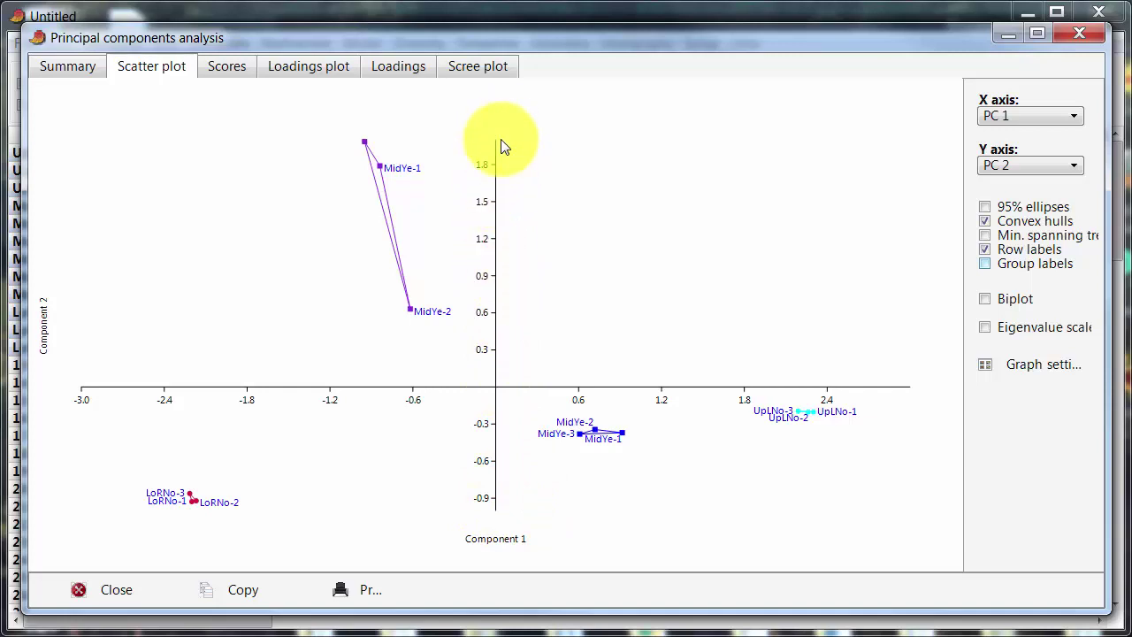
Step: In Graph preferences, raise the point symbol size from 3 to 6
click(1041, 365)
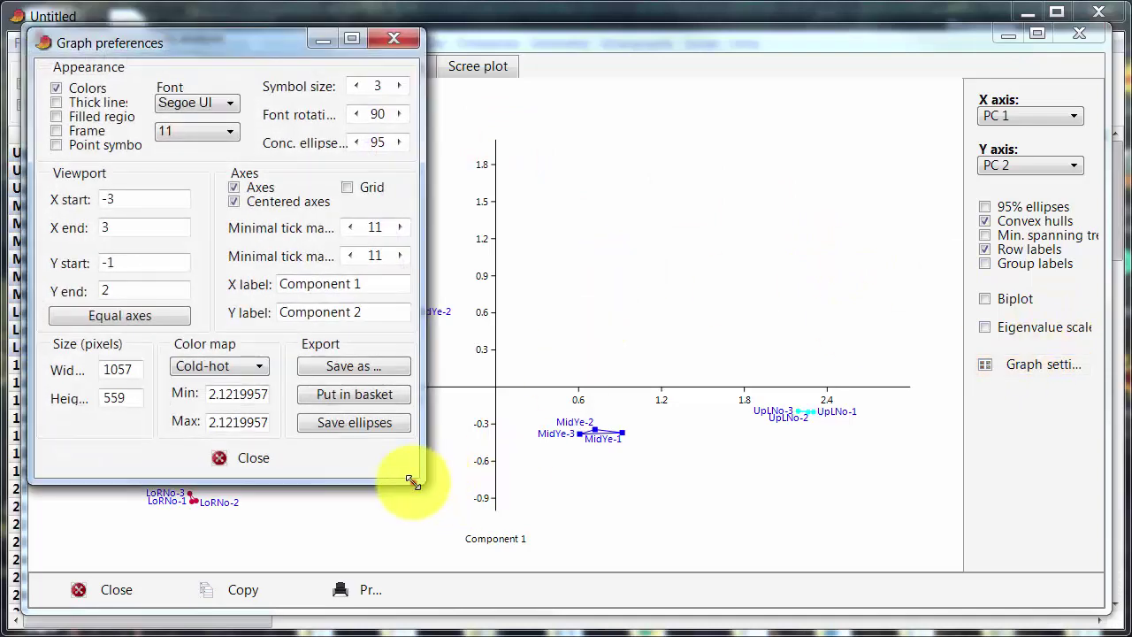
drag(413, 482, 678, 502)
drag(382, 49, 690, 85)
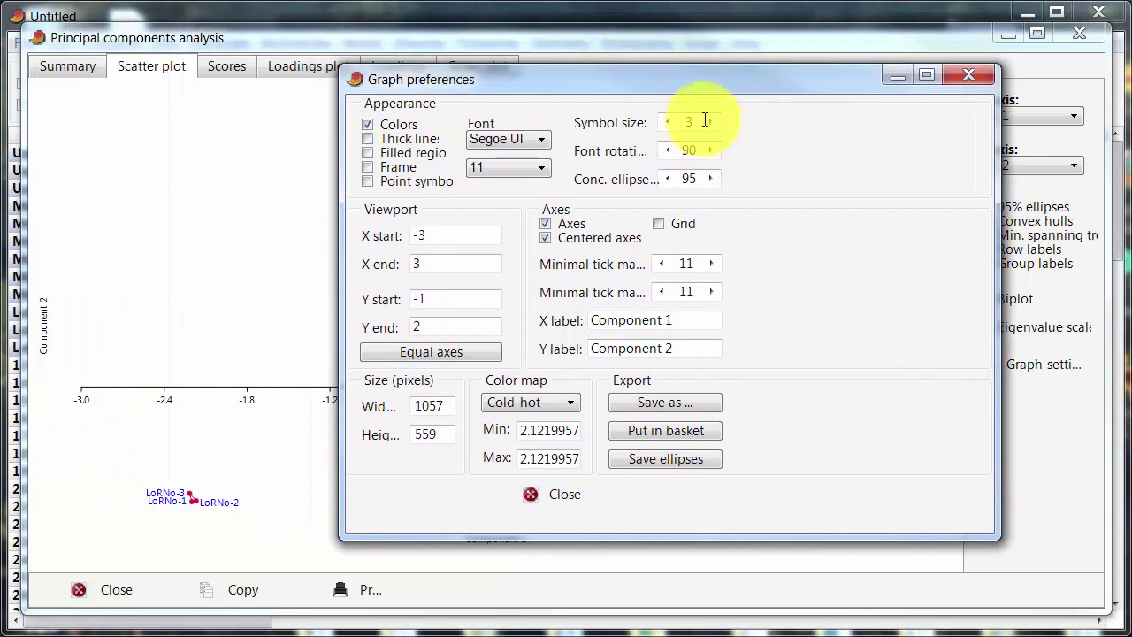
click(711, 123)
click(712, 123)
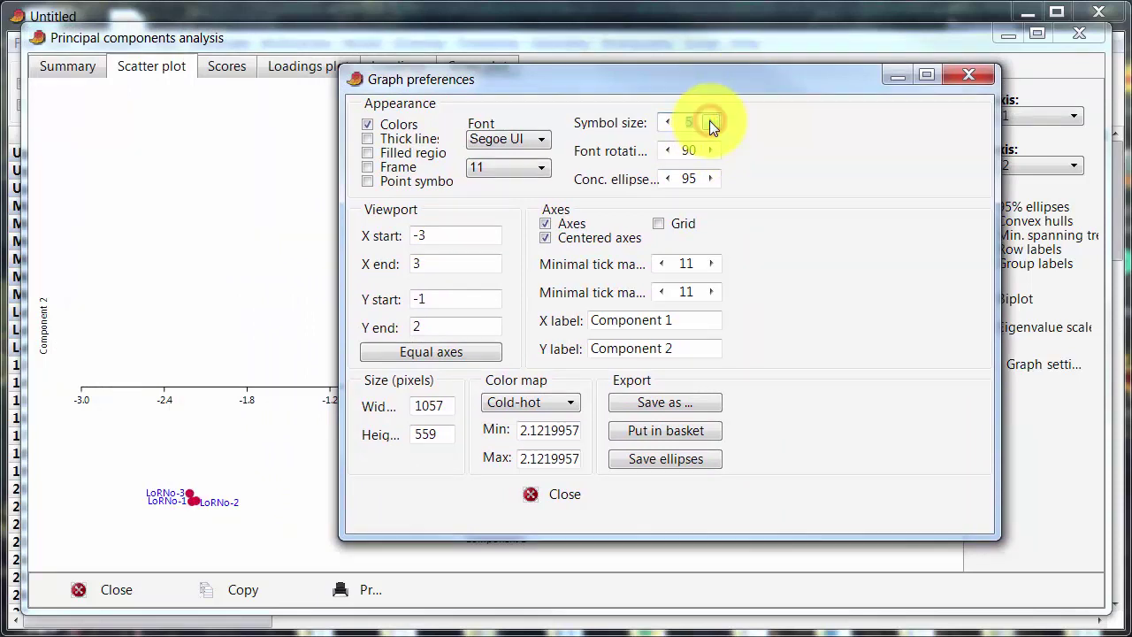
click(711, 123)
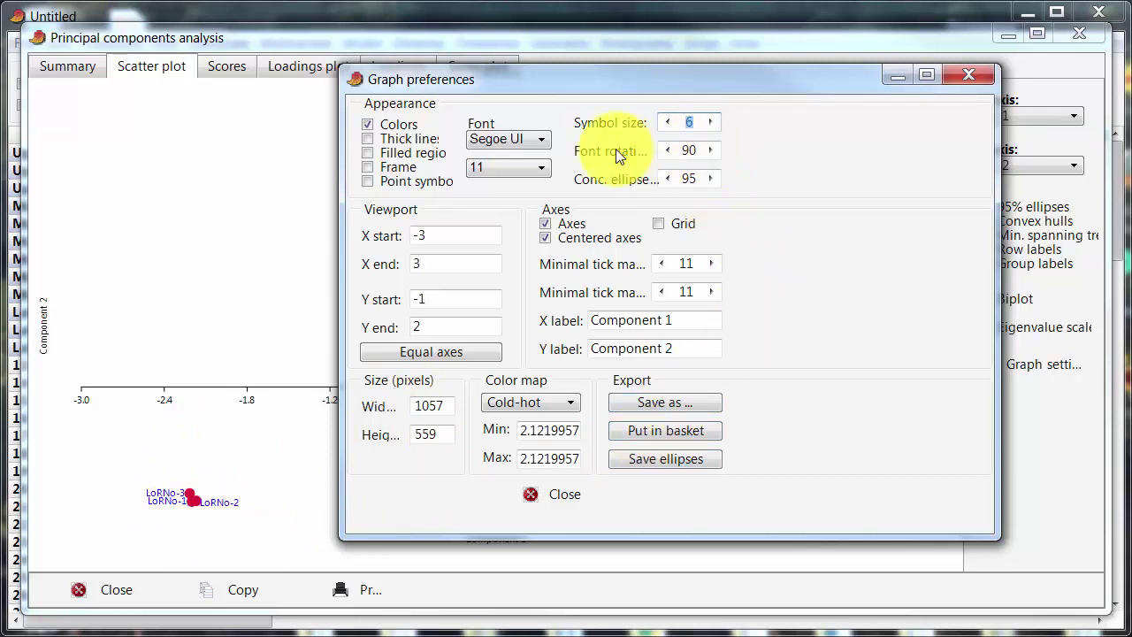
Step: Compare the Point symbols option on and off, leaving it unchecked so groups keep distinct markers
click(414, 182)
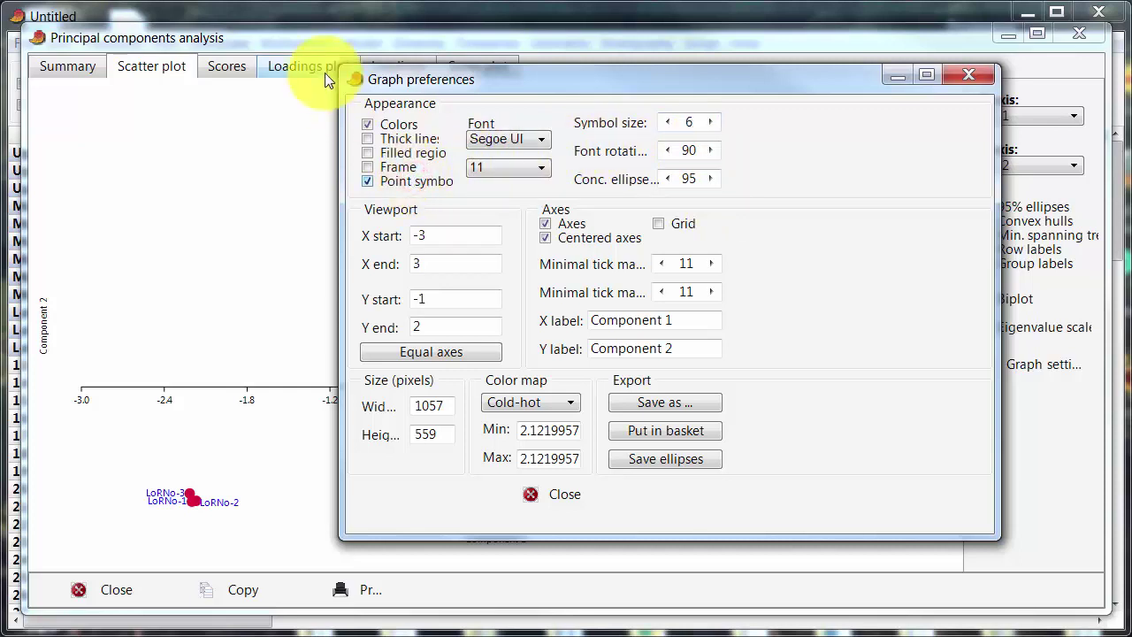
drag(684, 80, 255, 85)
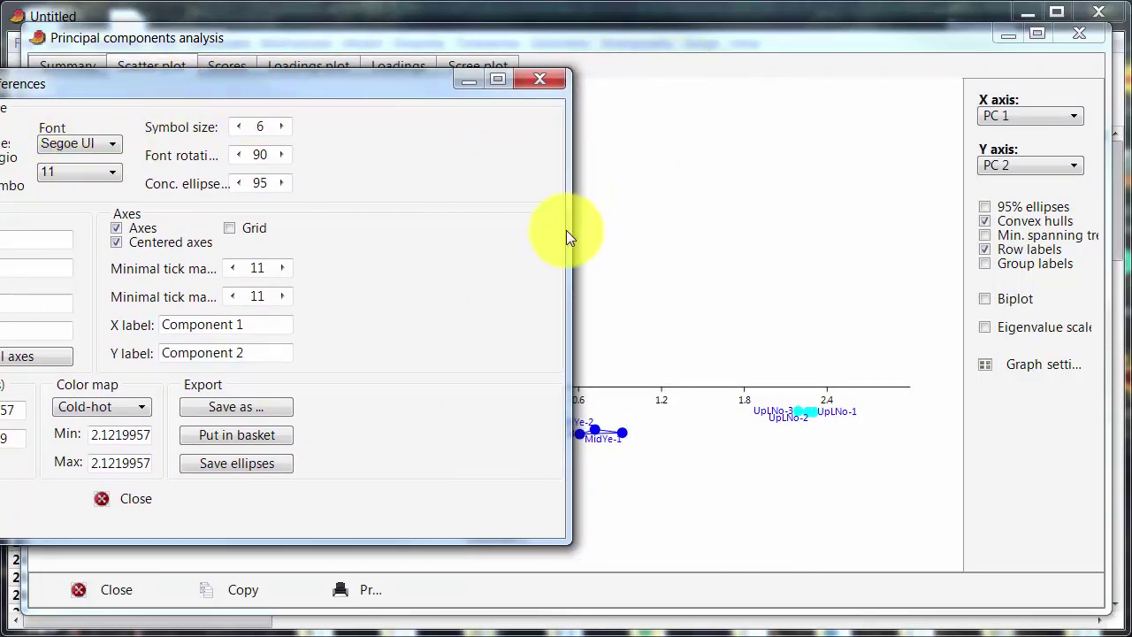
drag(567, 233, 329, 237)
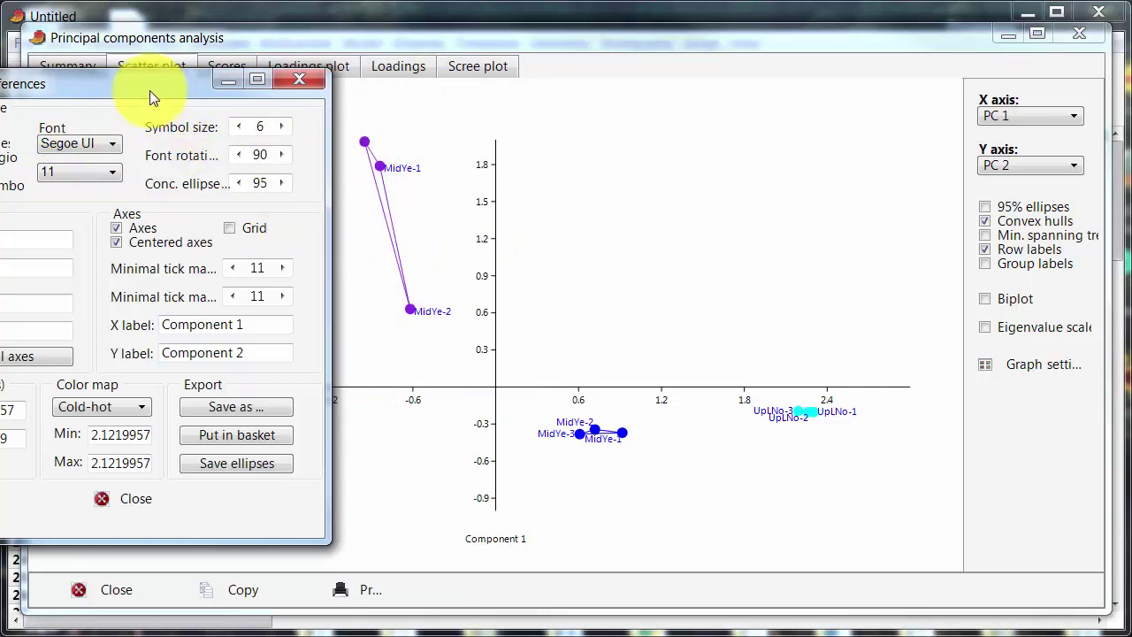
drag(149, 88, 315, 93)
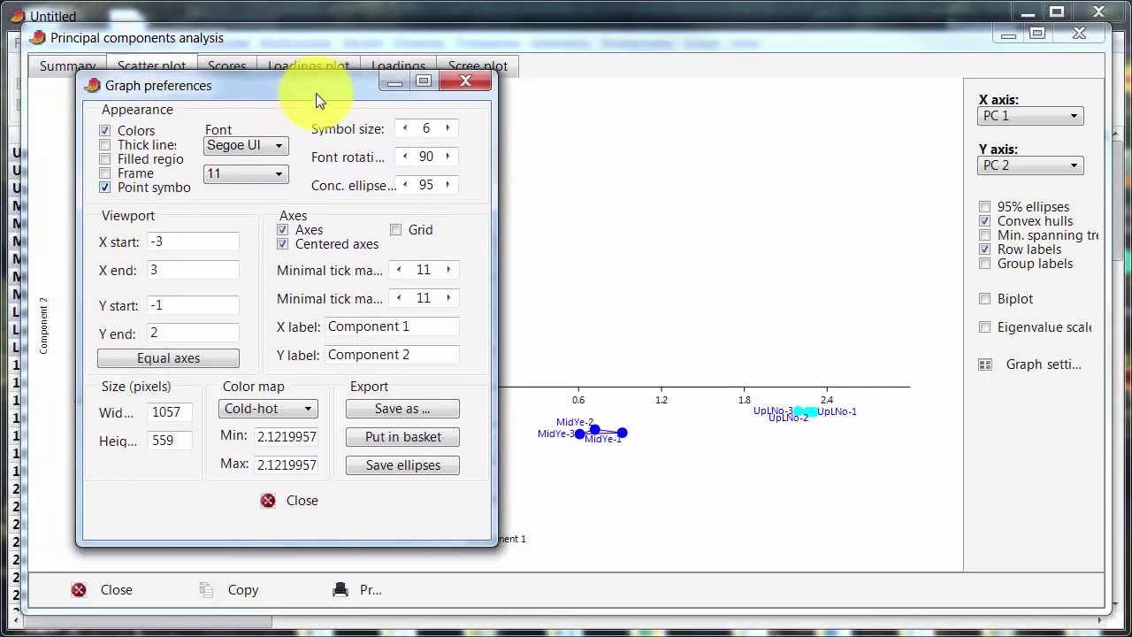
click(148, 189)
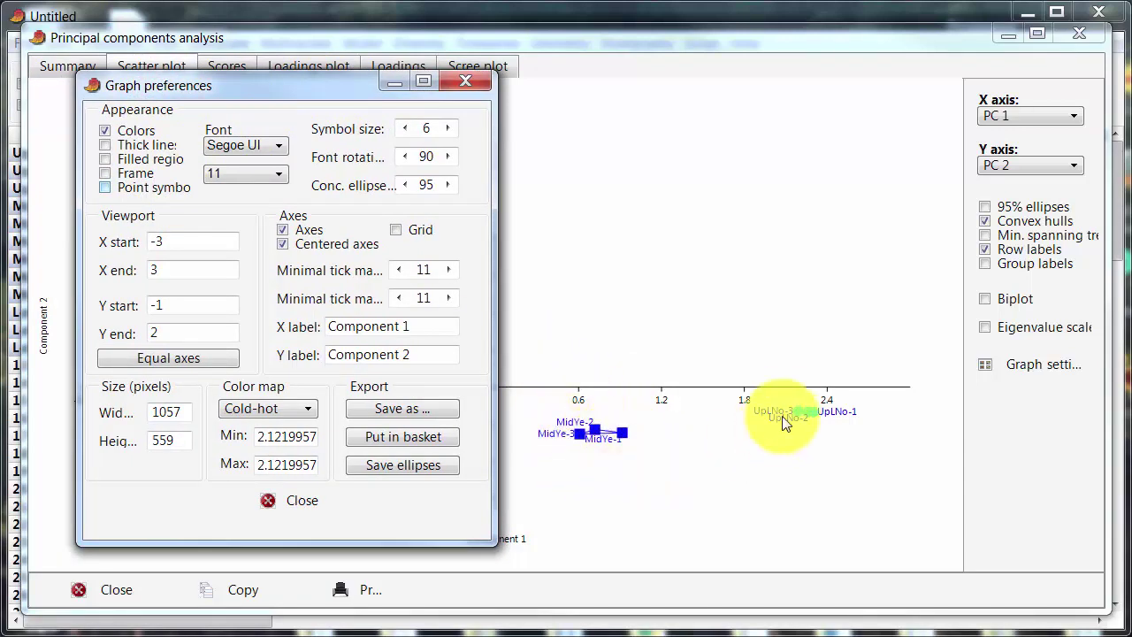
click(164, 193)
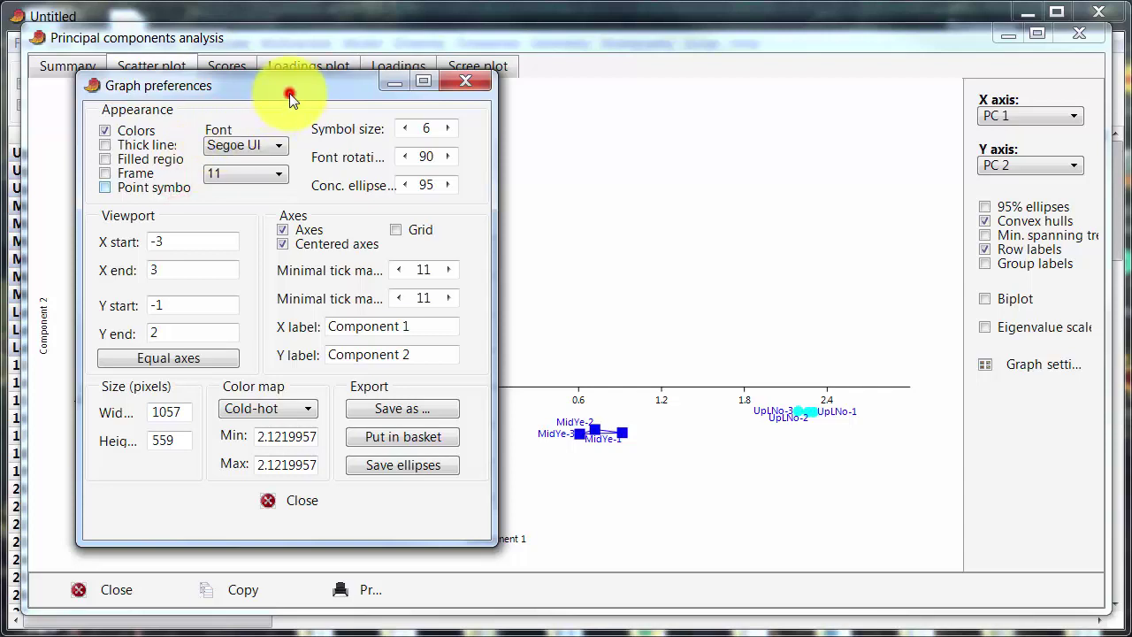
drag(289, 93, 617, 116)
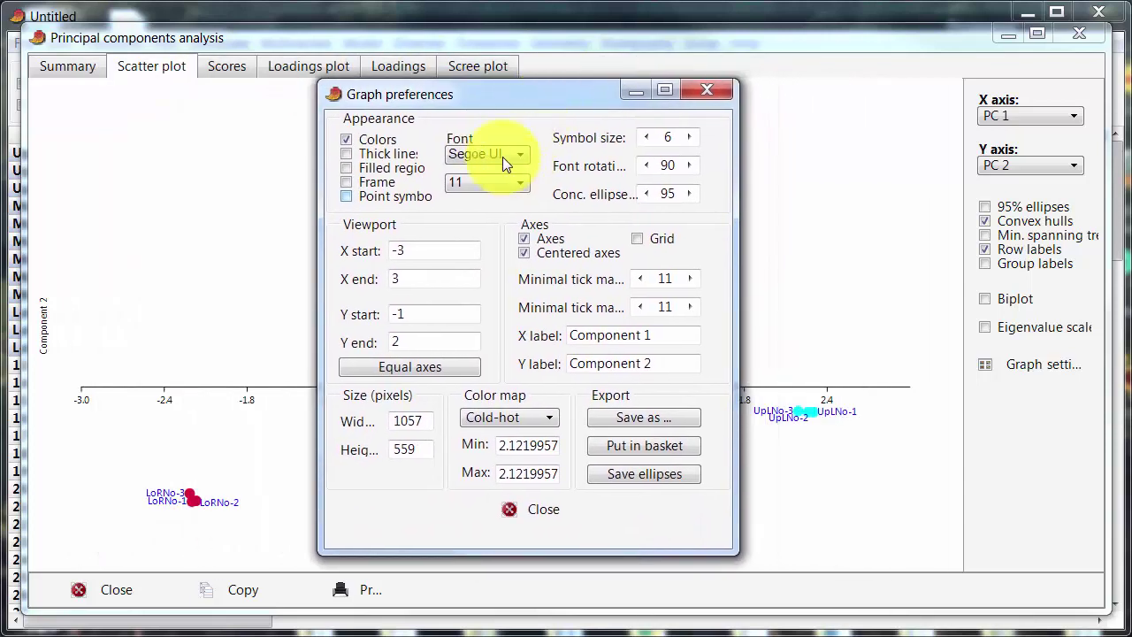
Step: Set the plot label font size to 16
drag(560, 92, 733, 84)
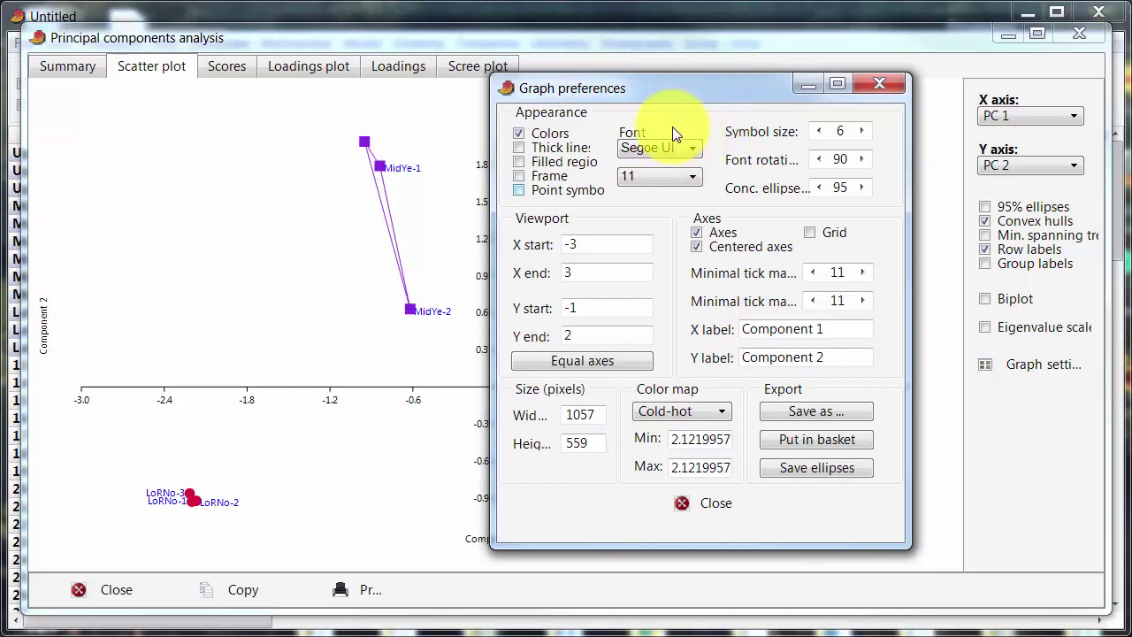
click(669, 176)
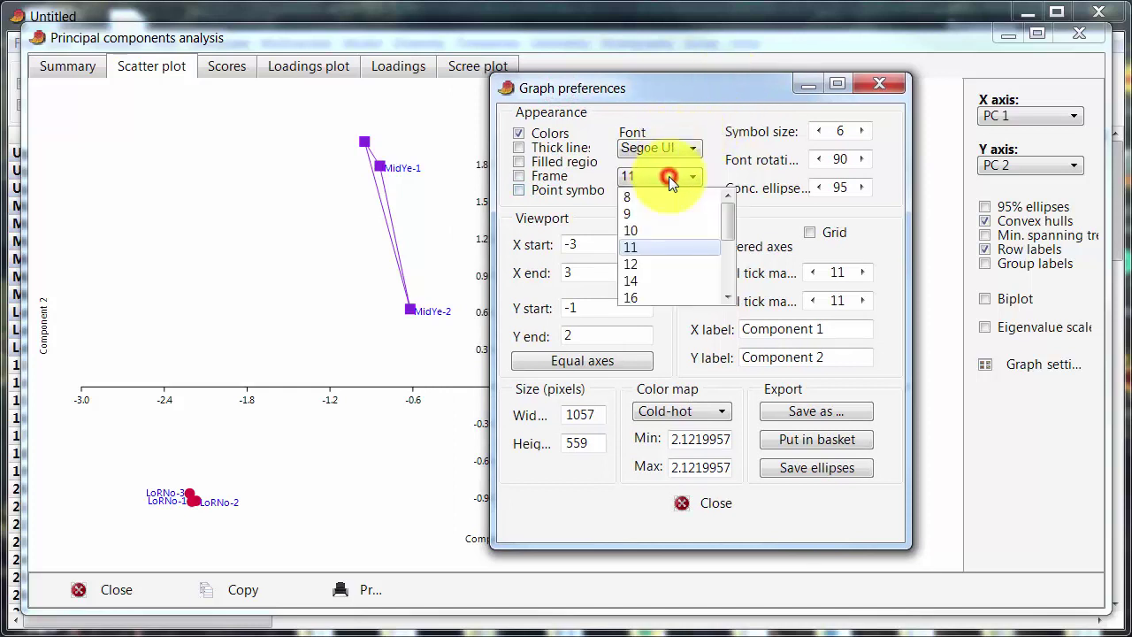
click(659, 299)
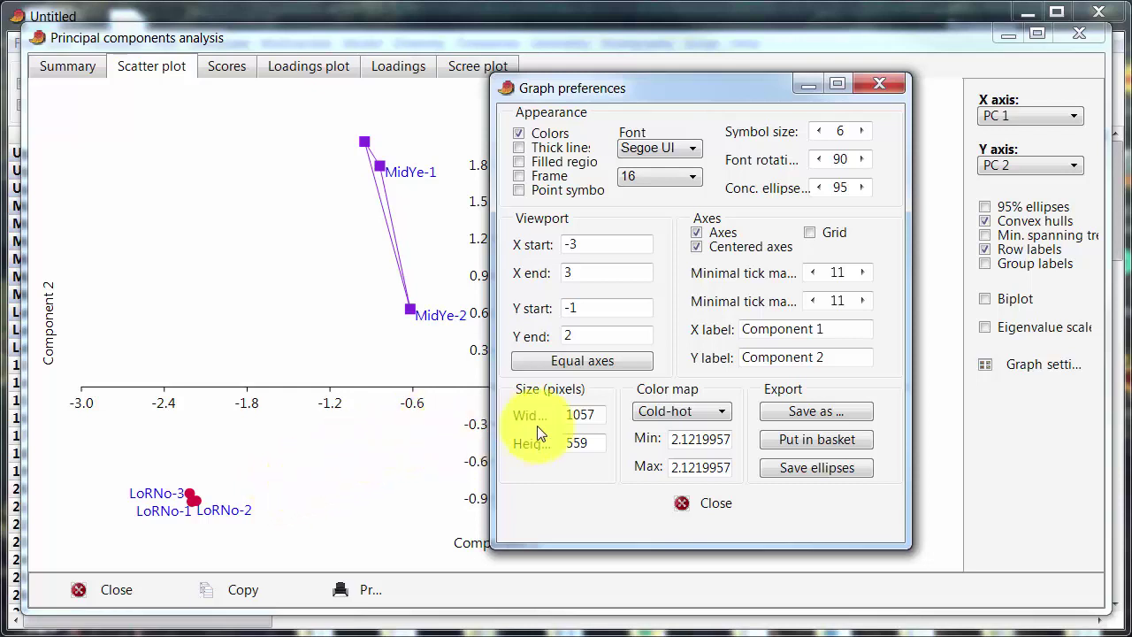
Step: Compare the plot with colours off and on, keeping colours and the Segoe UI font
click(565, 135)
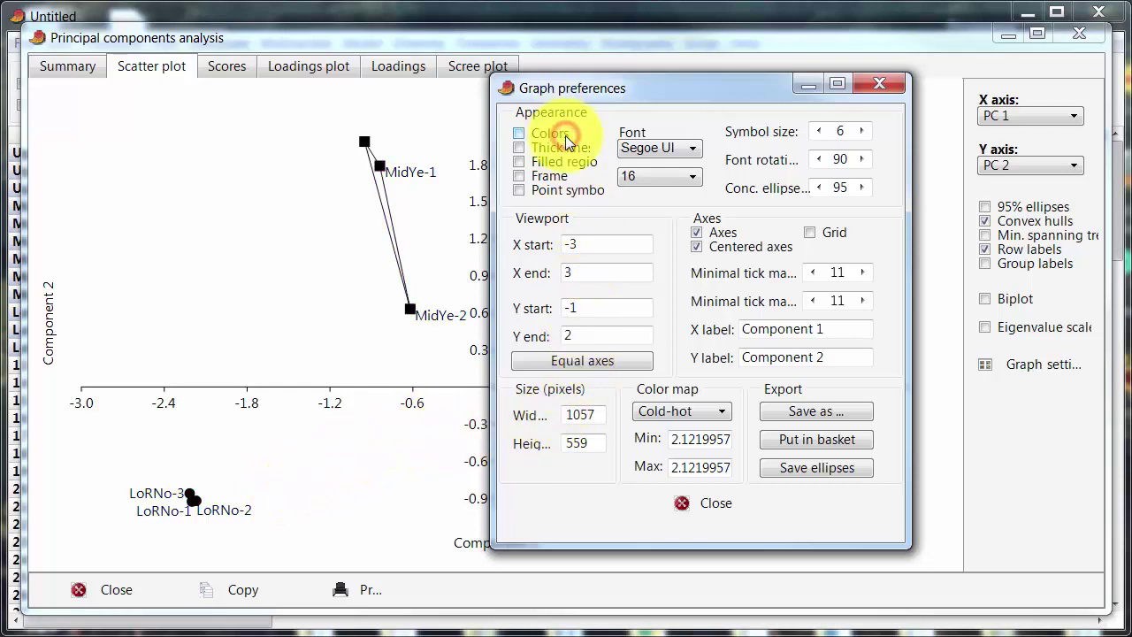
click(565, 135)
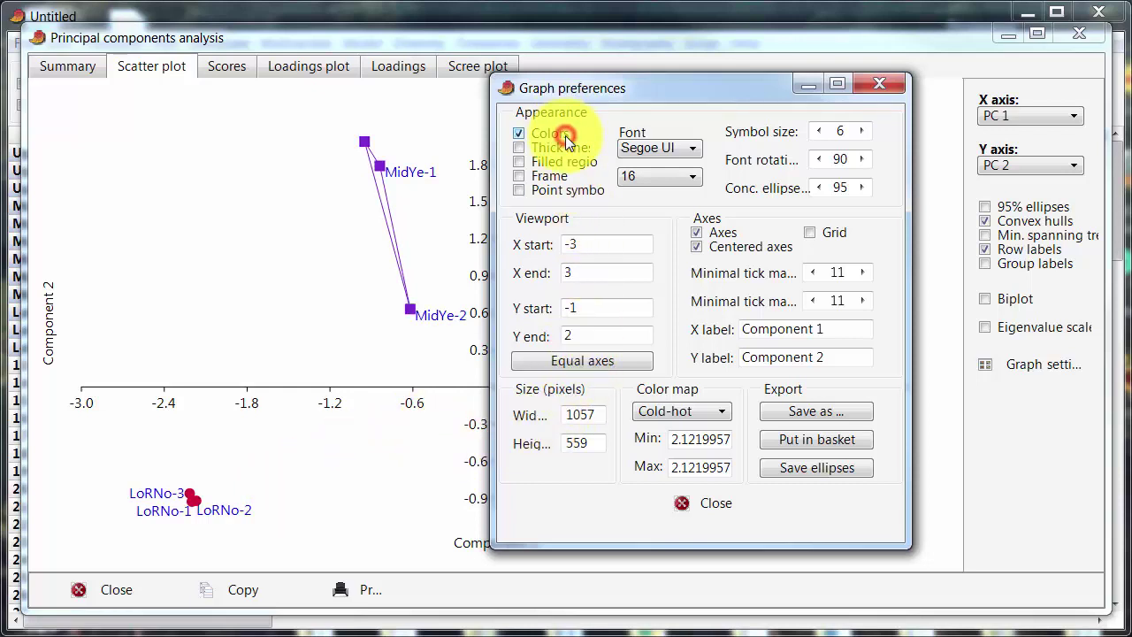
click(565, 135)
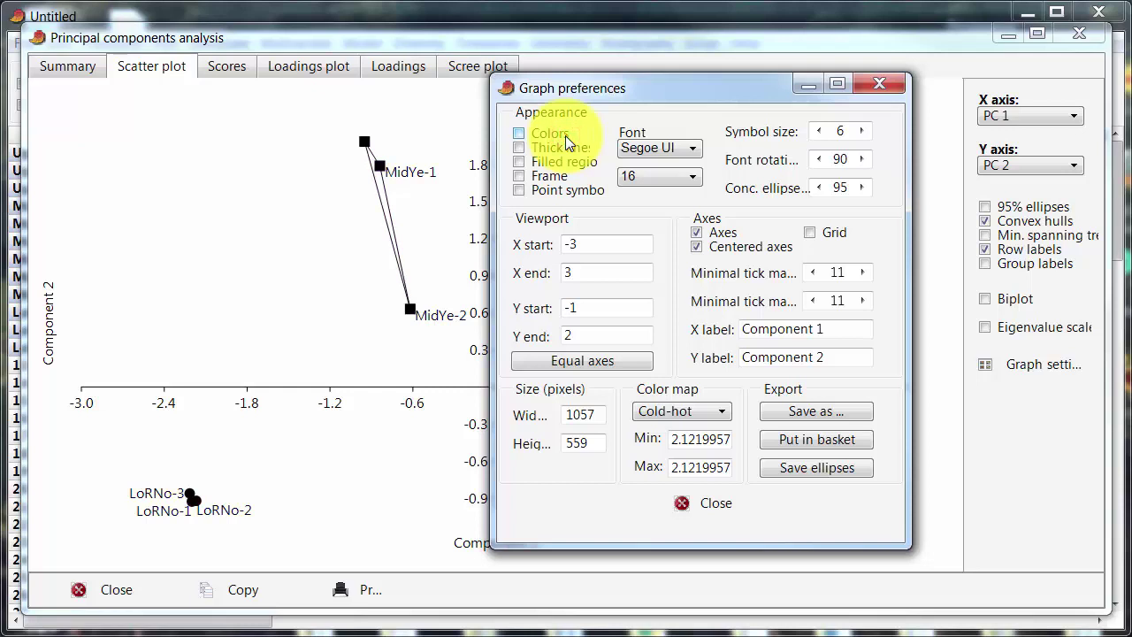
click(565, 135)
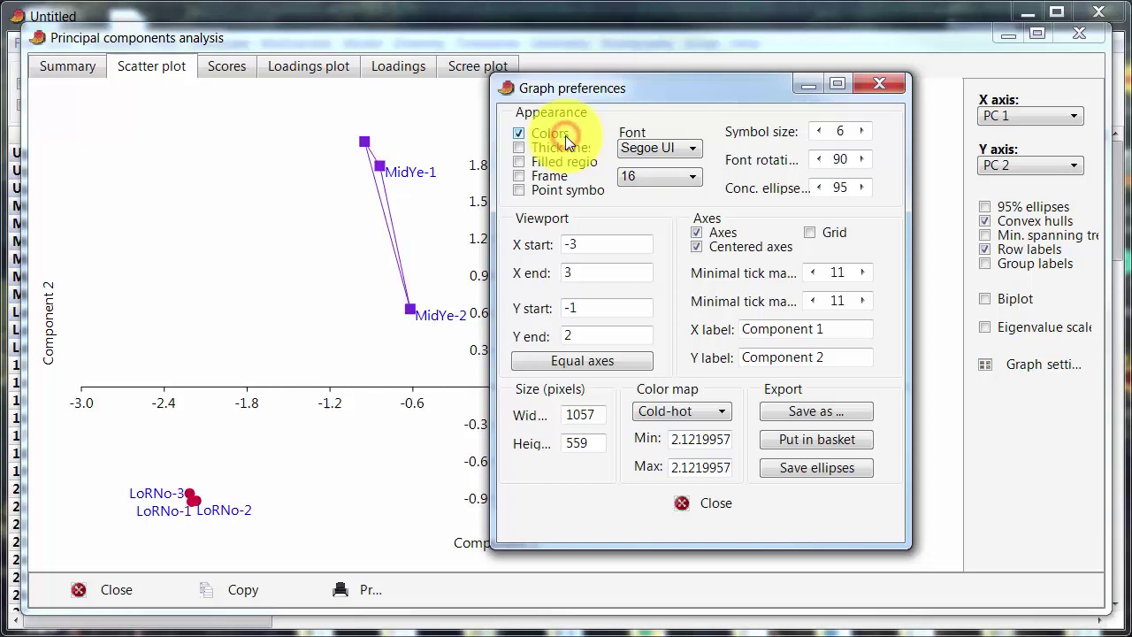
click(667, 152)
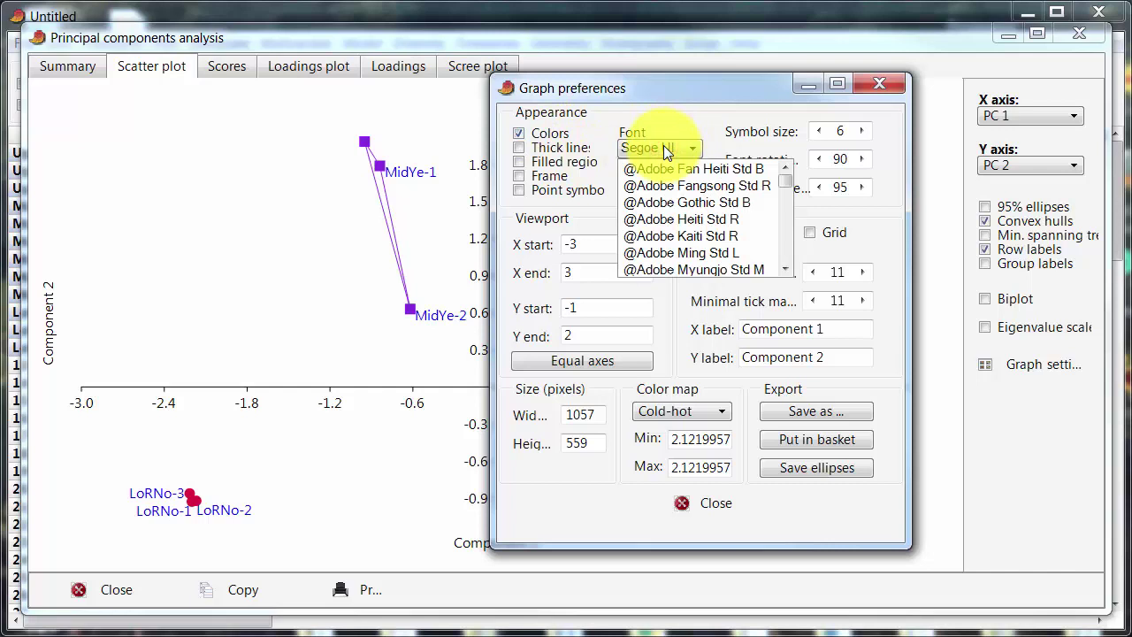
click(667, 152)
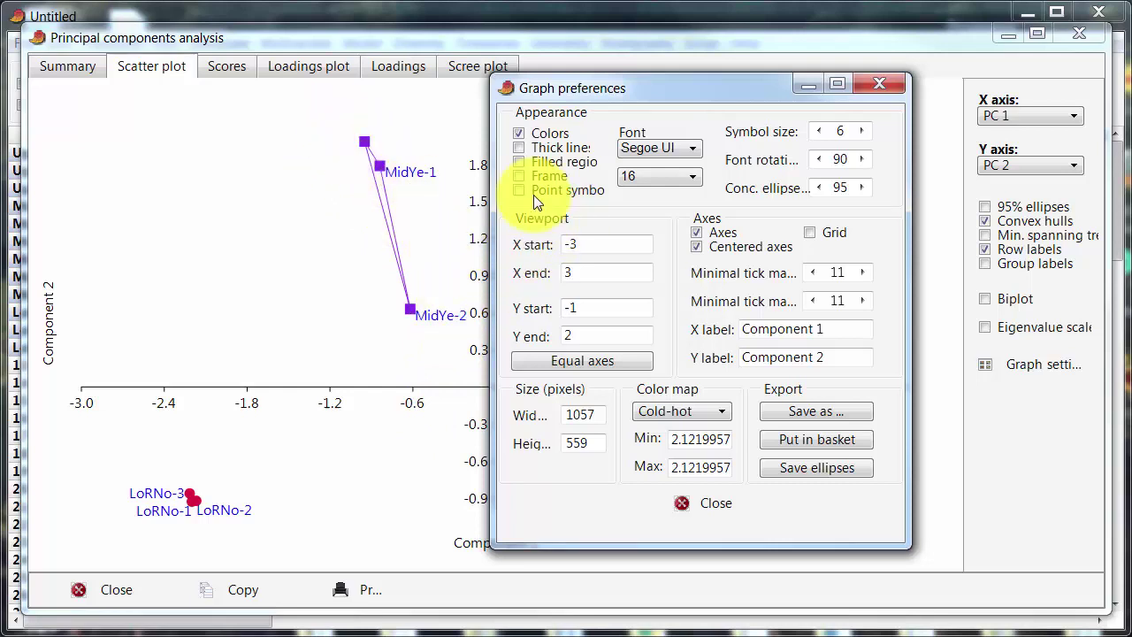
drag(654, 88, 720, 91)
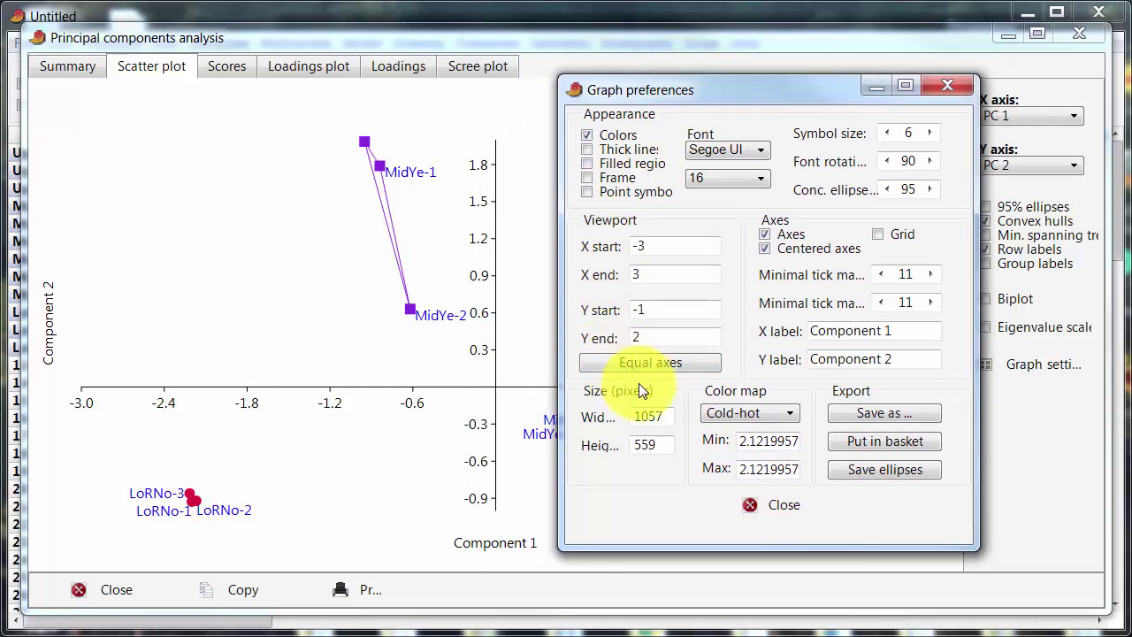
Step: Turn on Equal axes and set the Y axis end to 2.2 so the MidYe-3 label fits
click(662, 364)
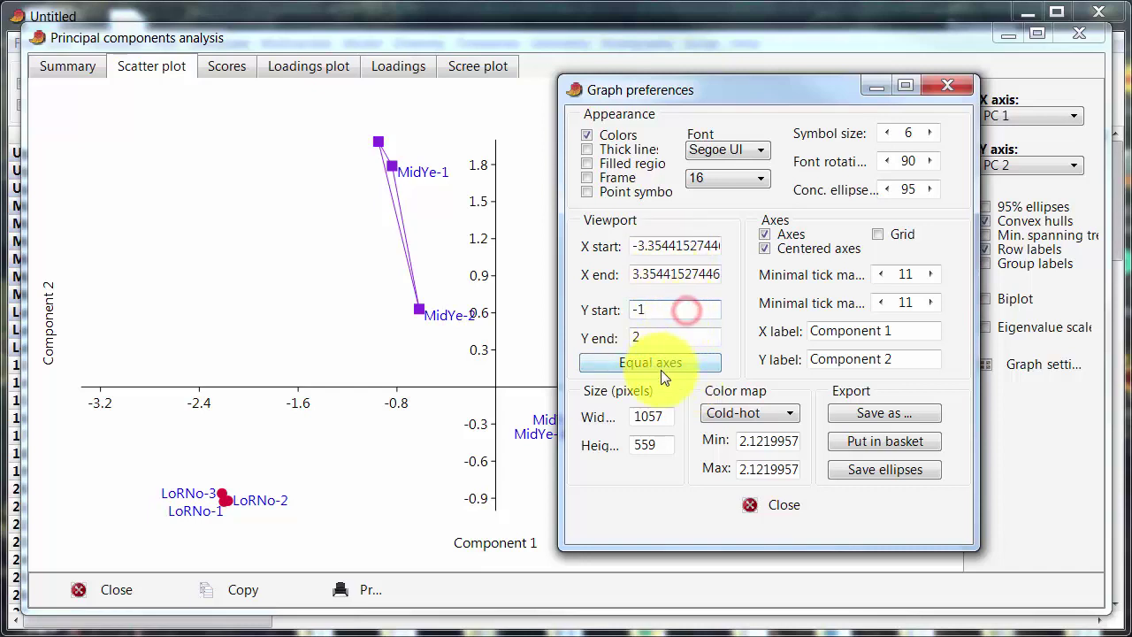
click(661, 370)
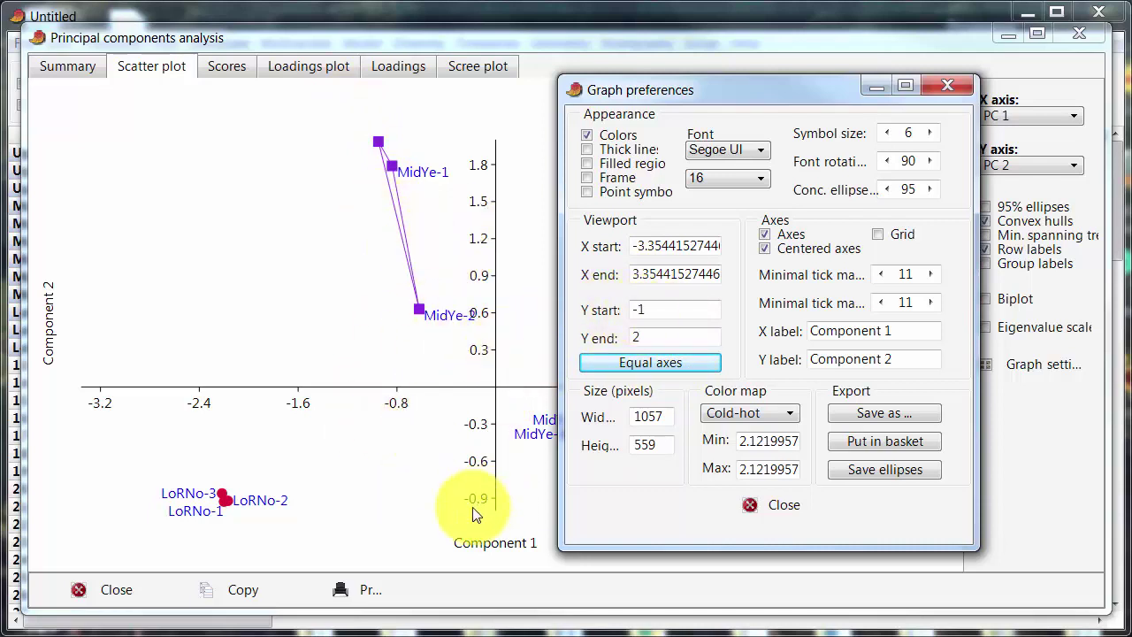
click(660, 330)
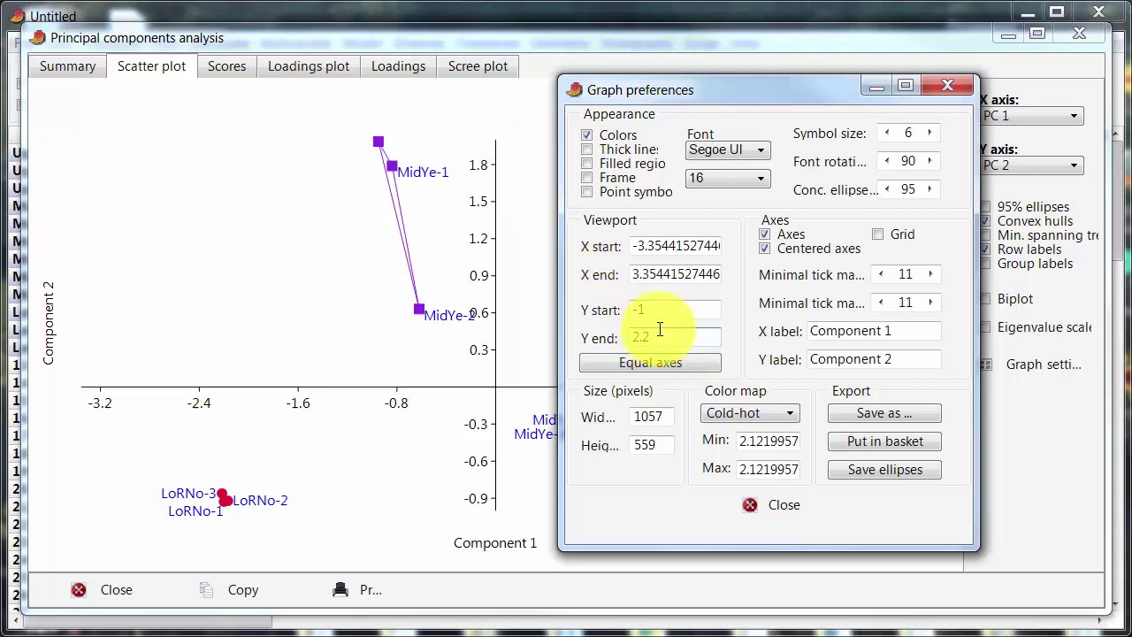
click(666, 312)
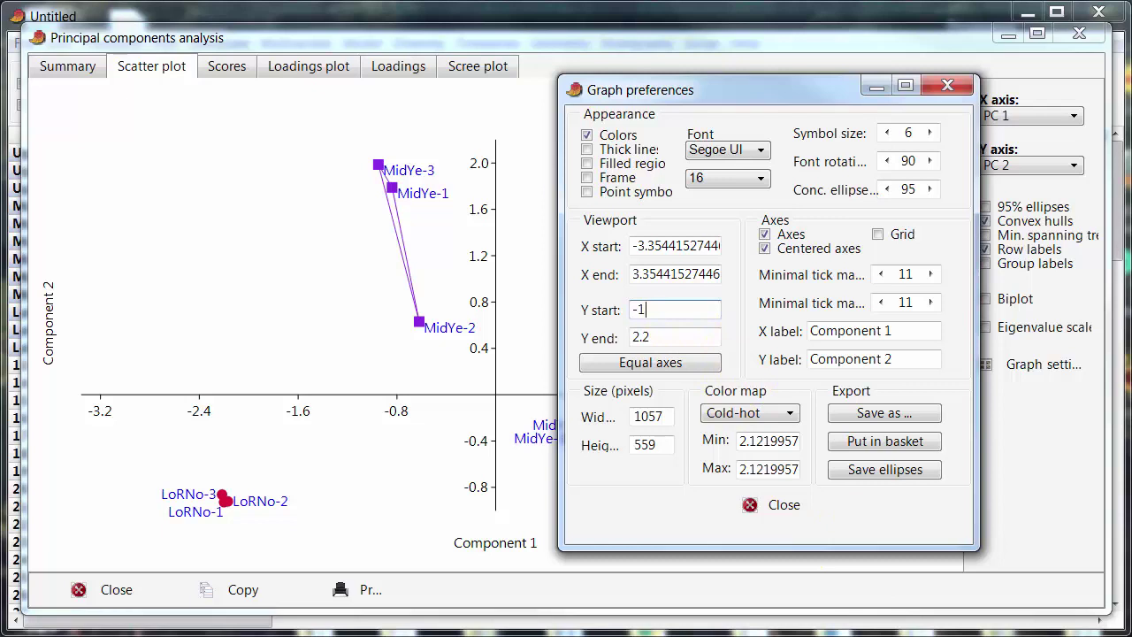
Step: Dismiss the Graph preferences dialog with Escape to show the full PC1–PC2 scatter plot
key(Escape)
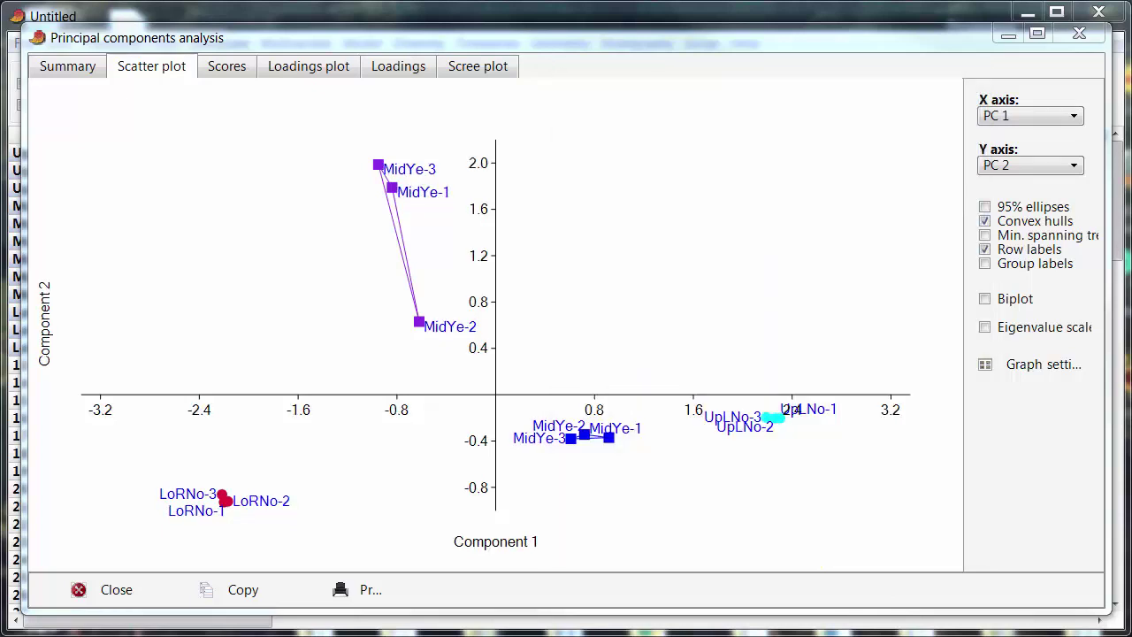